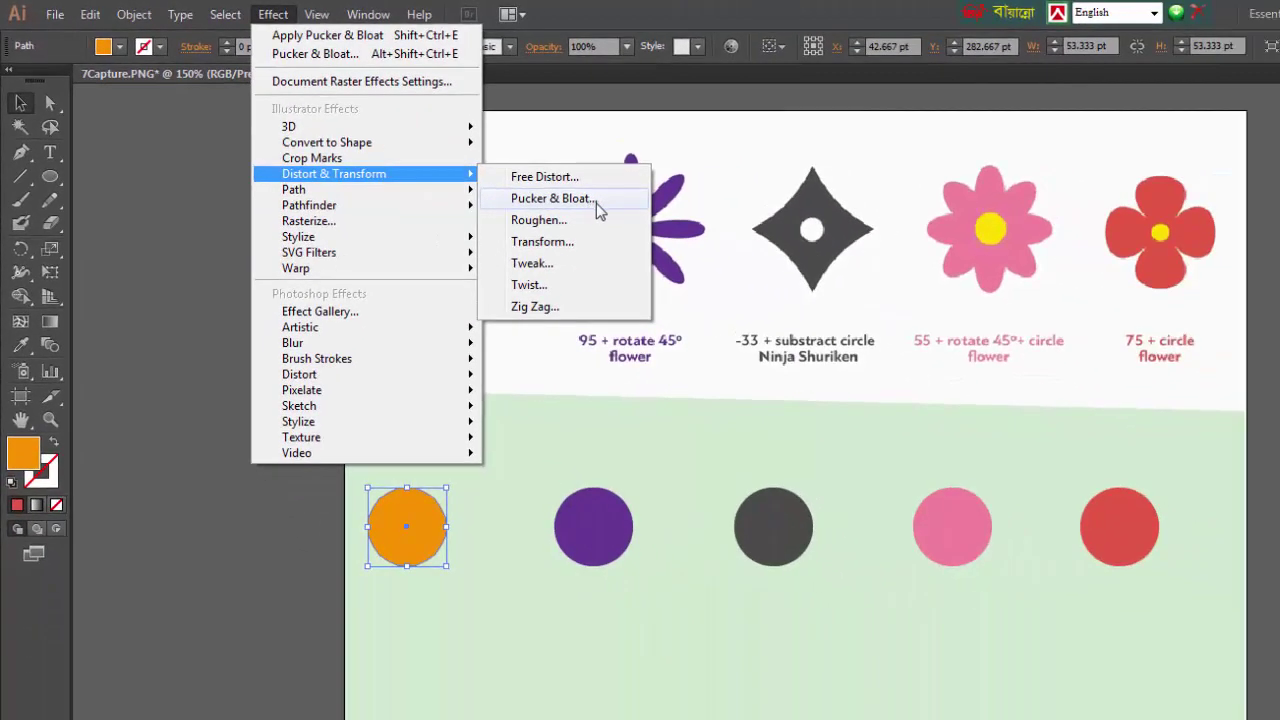
- Apply Pucker & Bloat at -95% with preview to the orange circle and enlarge the resulting star to about 76 by 63 pt
click(594, 203)
drag(1051, 216, 617, 240)
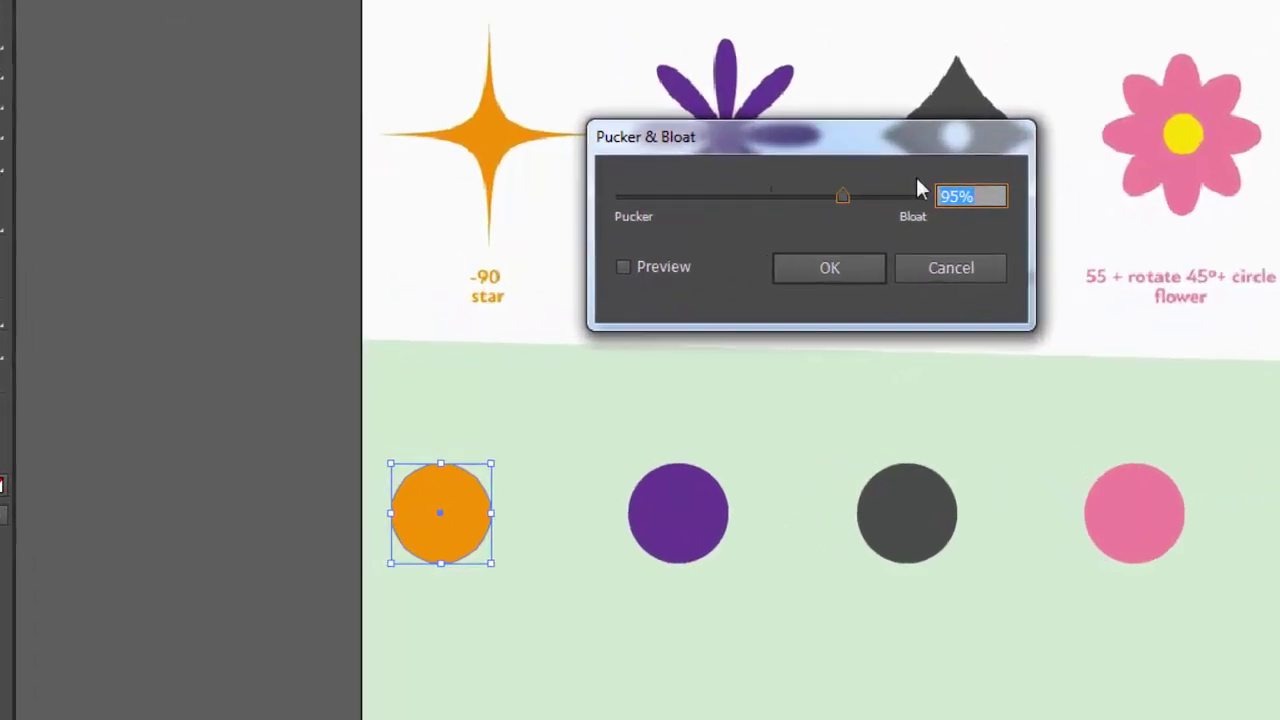
click(1014, 153)
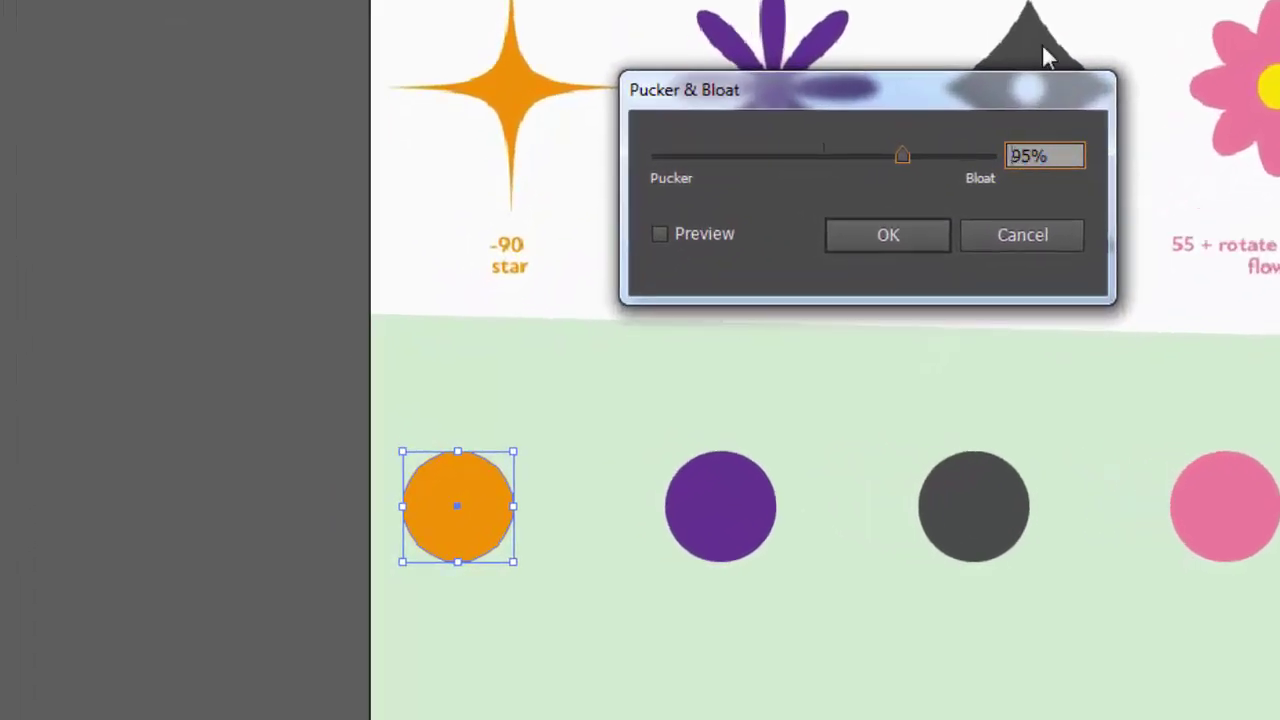
text(-)
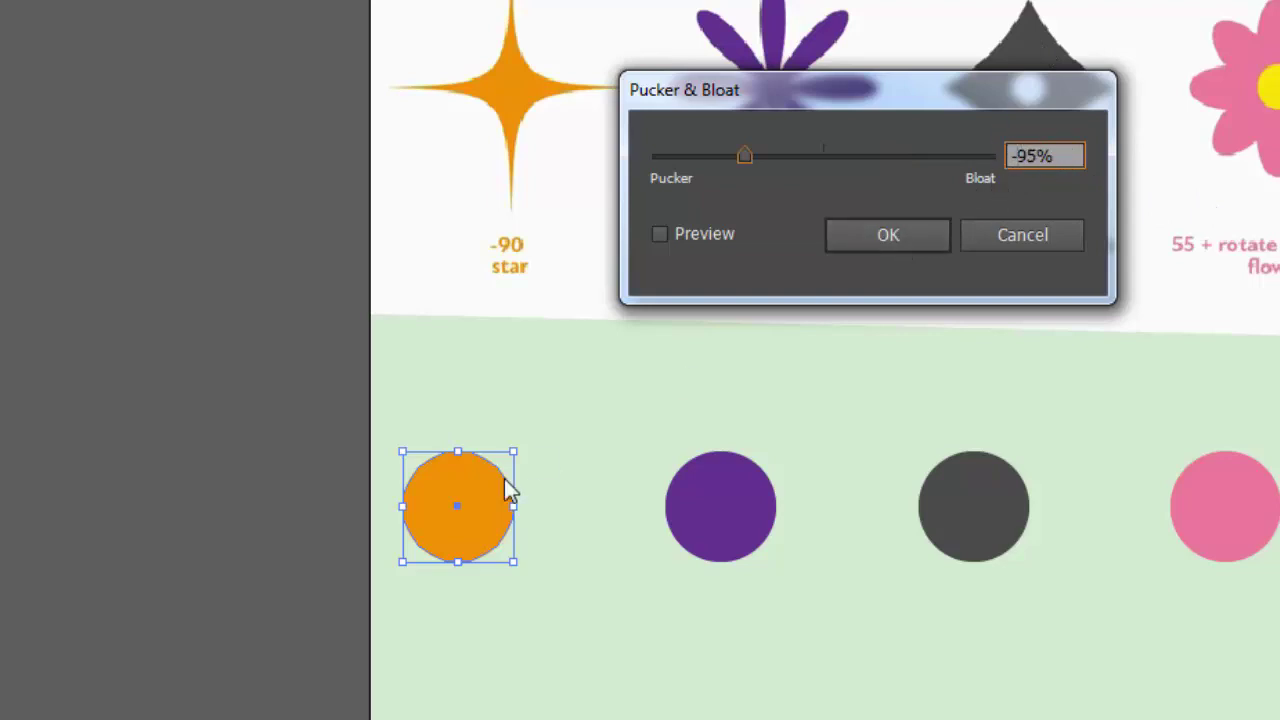
click(665, 229)
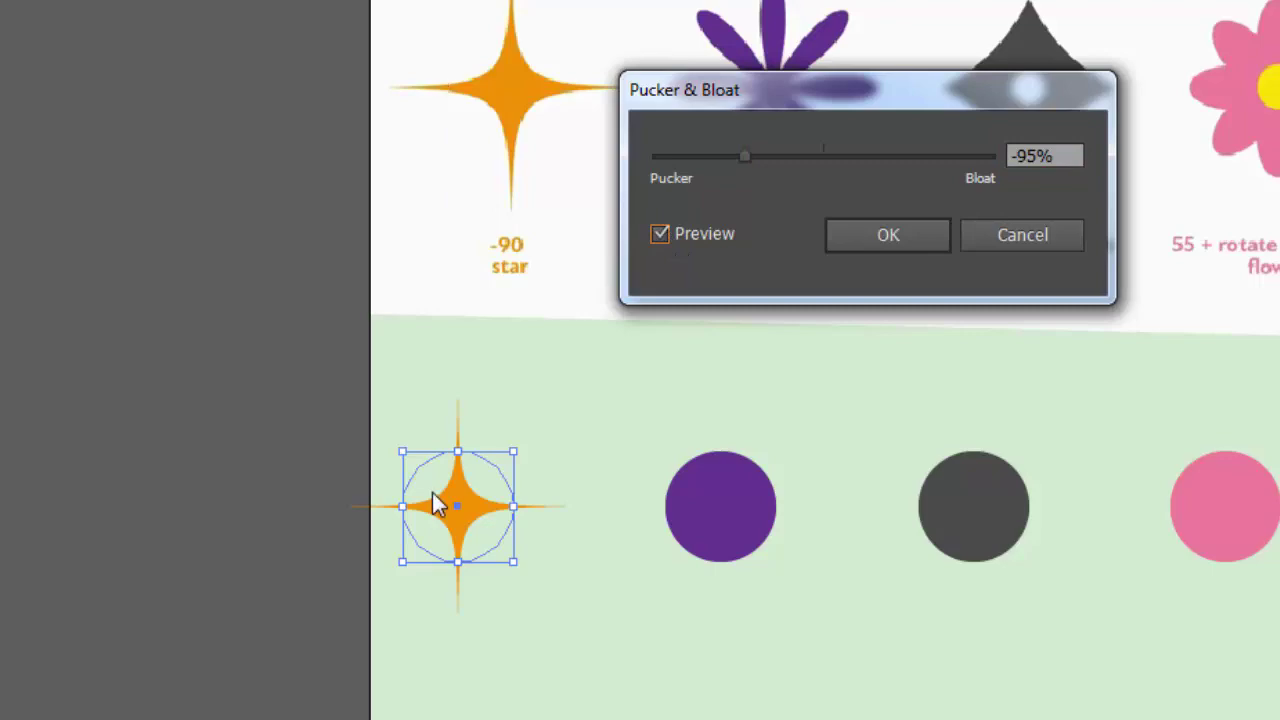
click(871, 242)
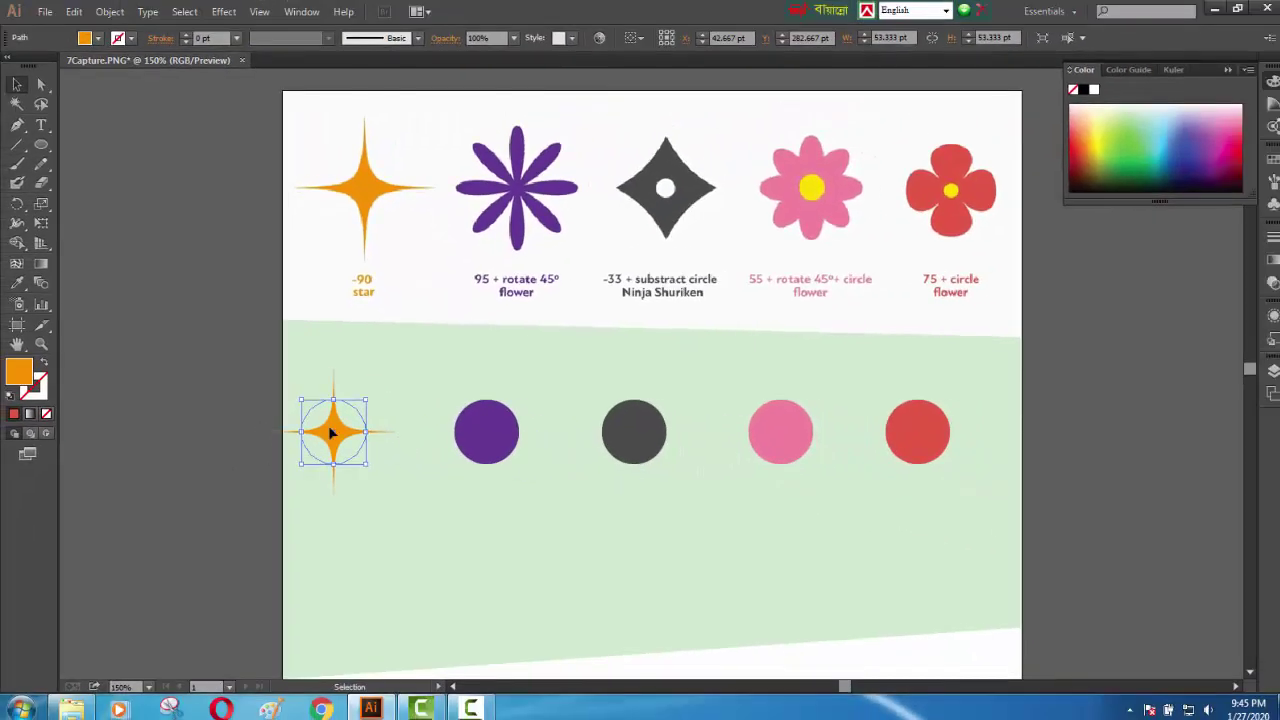
drag(330, 430, 366, 443)
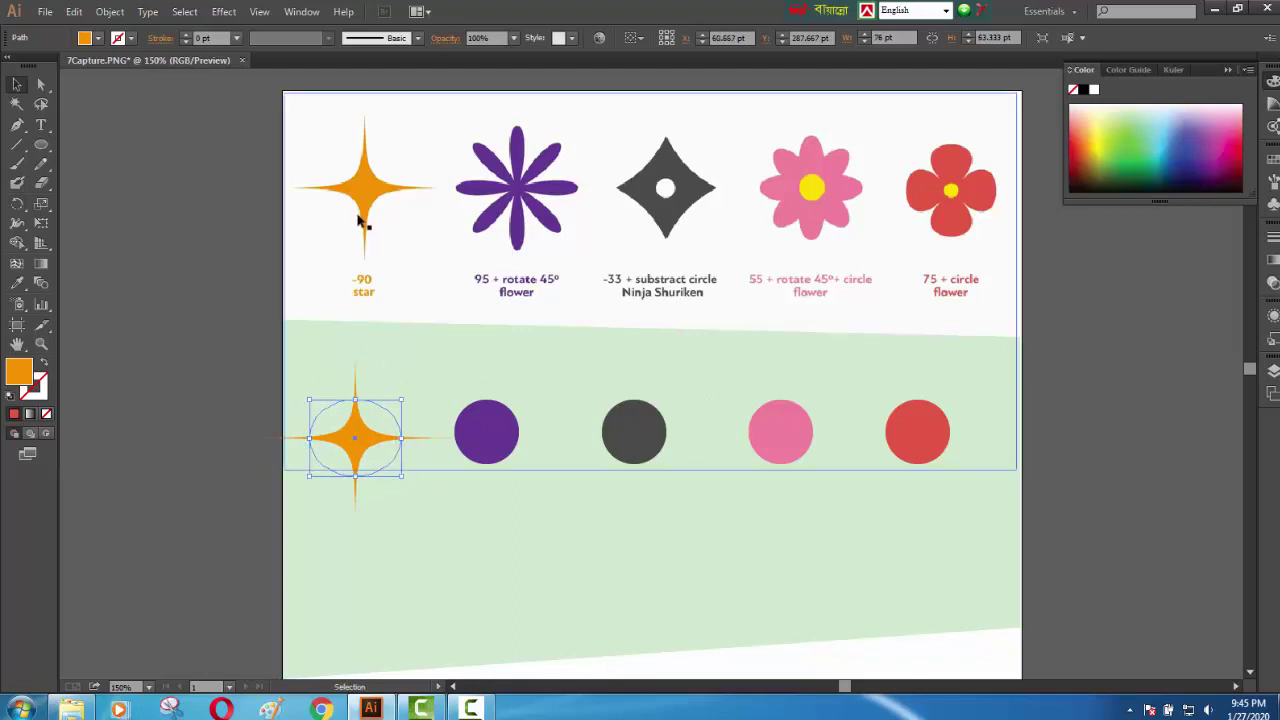
- Move the purple circle slightly away from the orange star and apply Pucker & Bloat at 95% with preview to it
click(462, 430)
drag(491, 431, 520, 432)
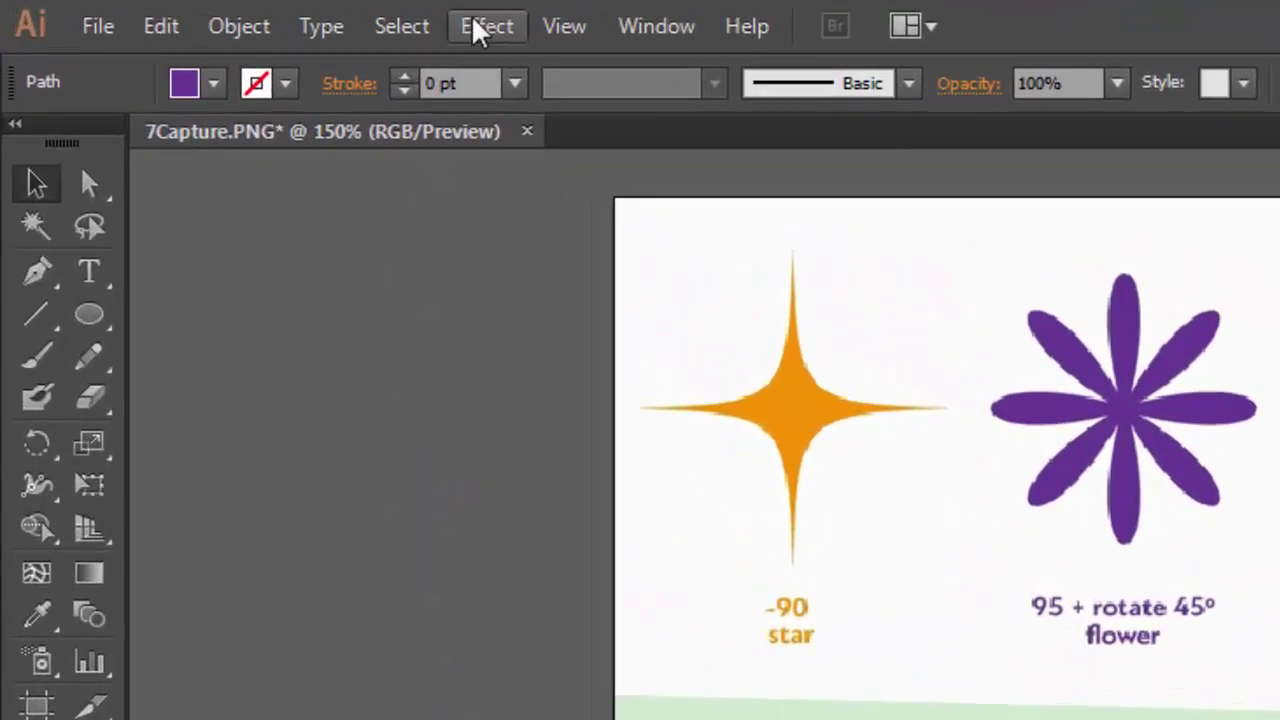
click(221, 12)
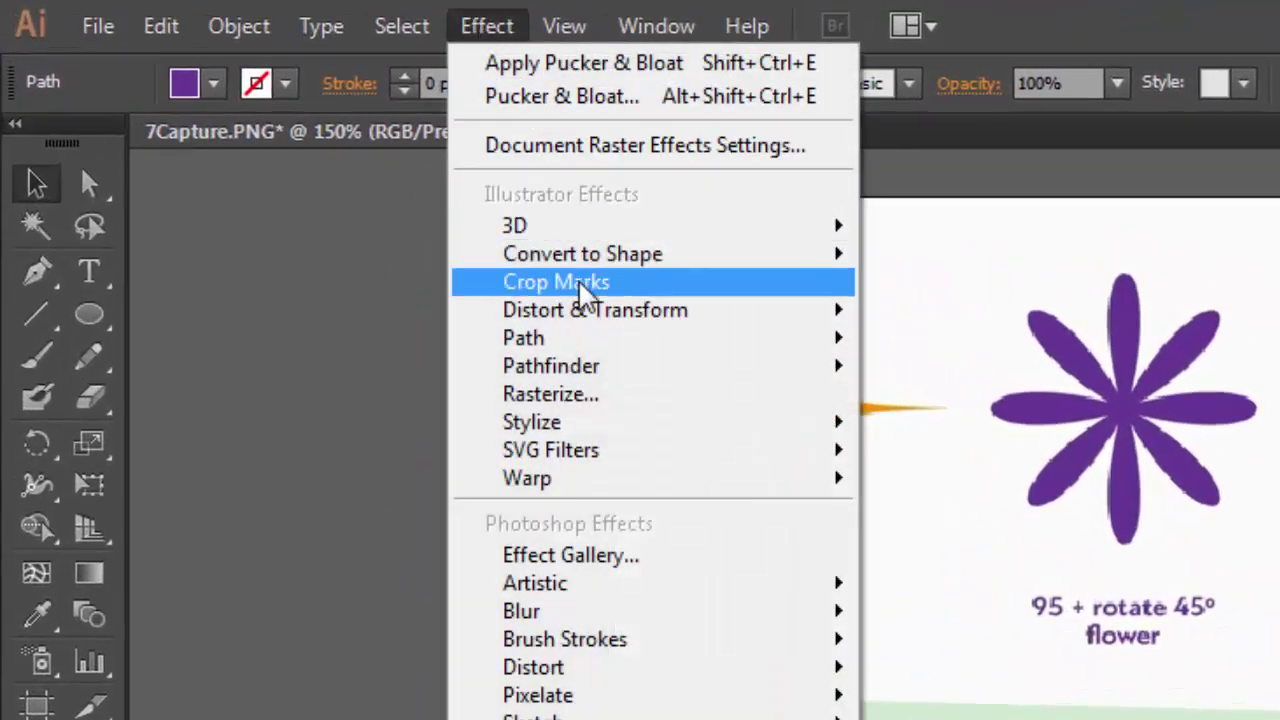
mouse_move(631, 322)
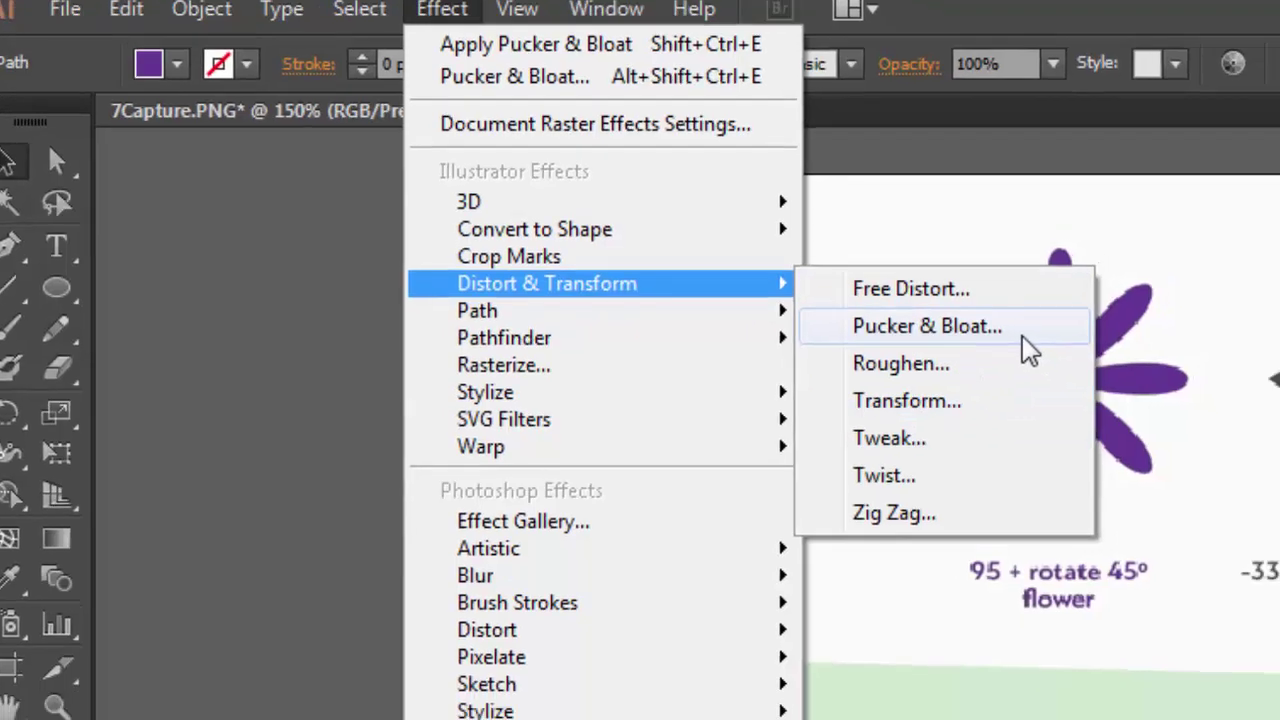
click(1028, 347)
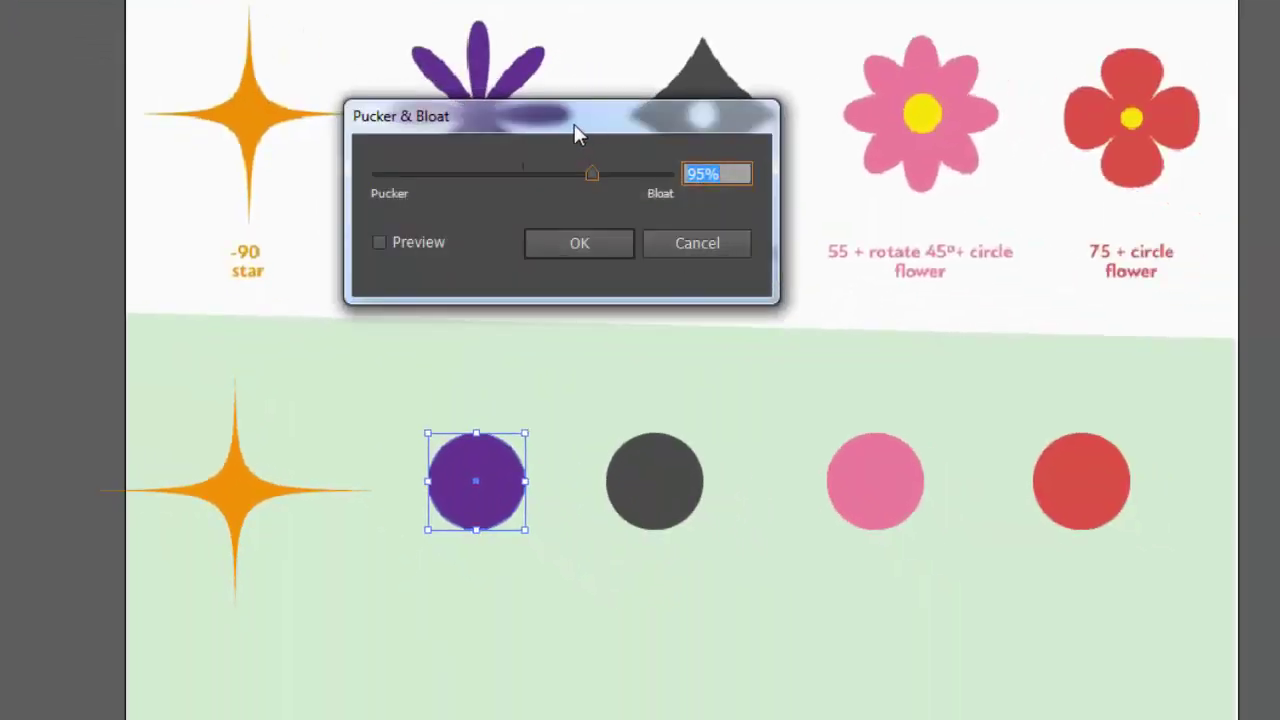
drag(574, 124, 866, 198)
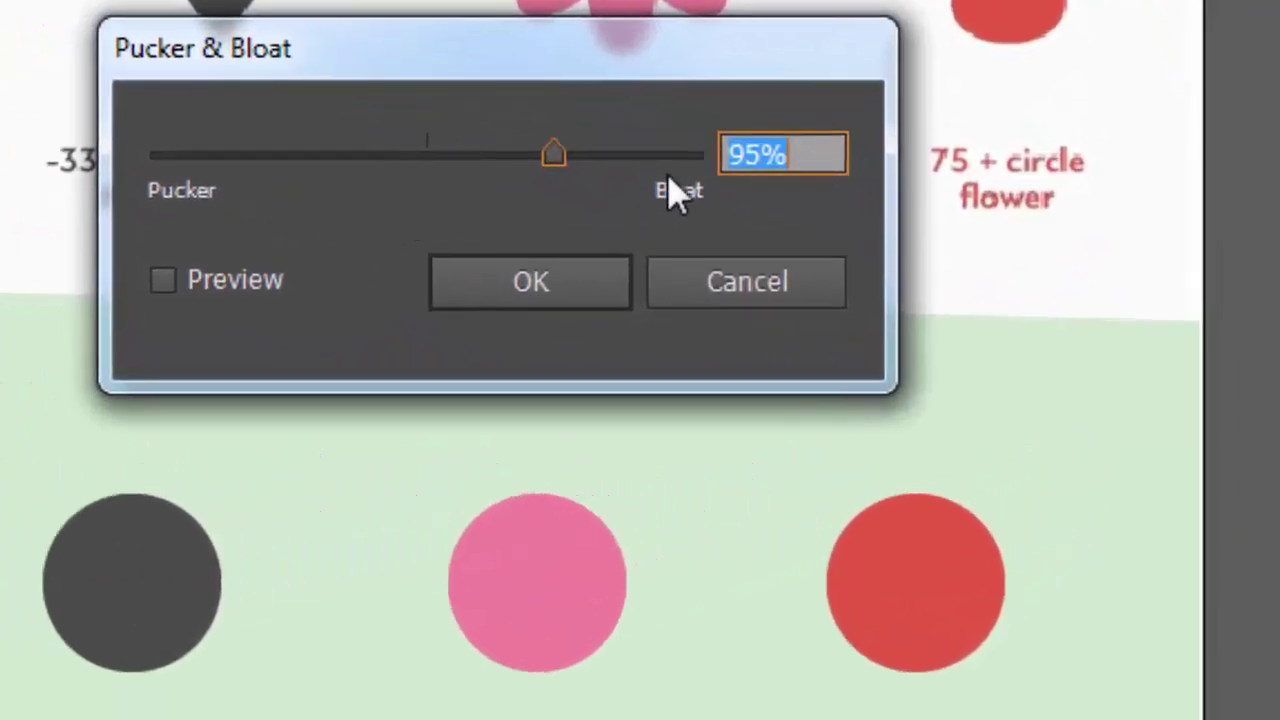
click(740, 152)
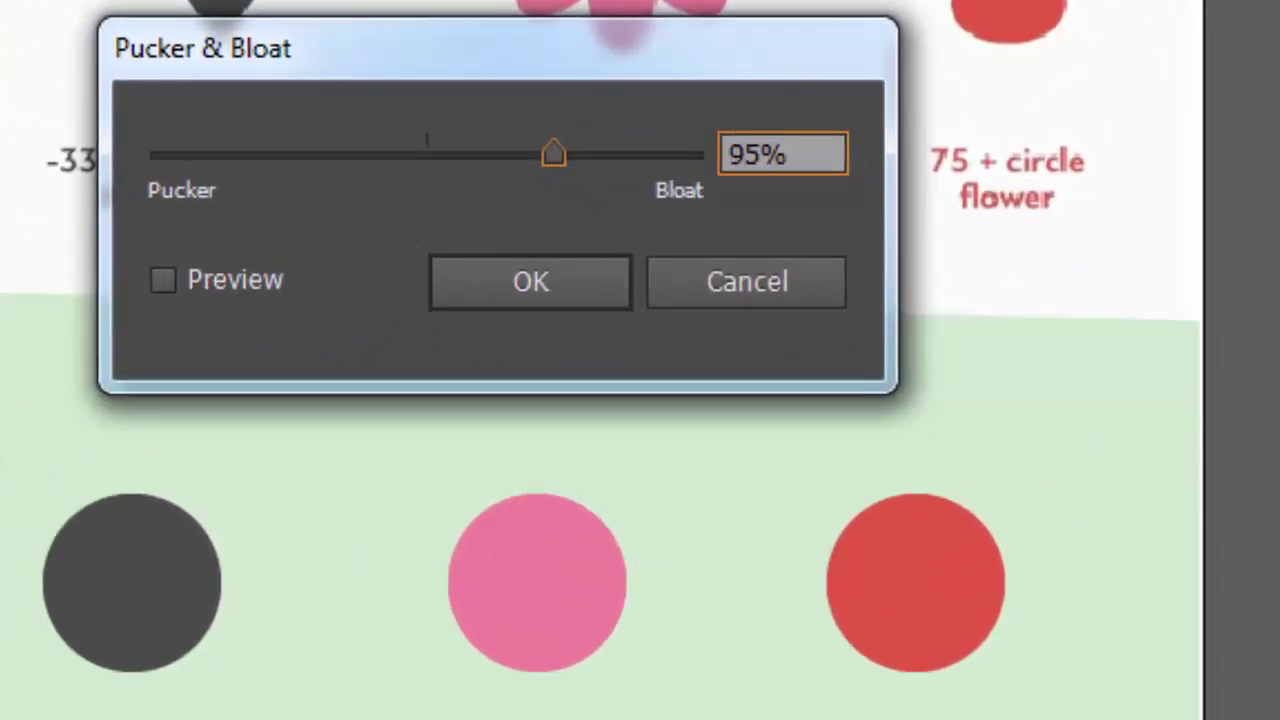
text(+)
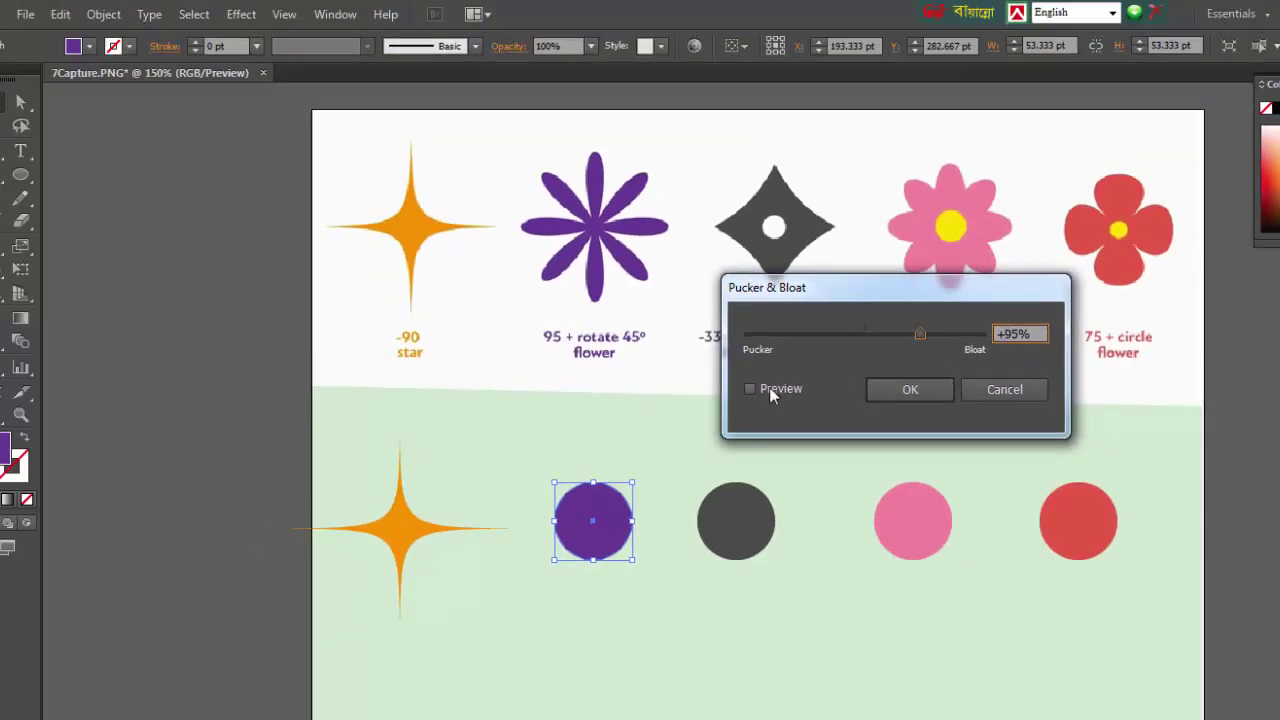
click(752, 390)
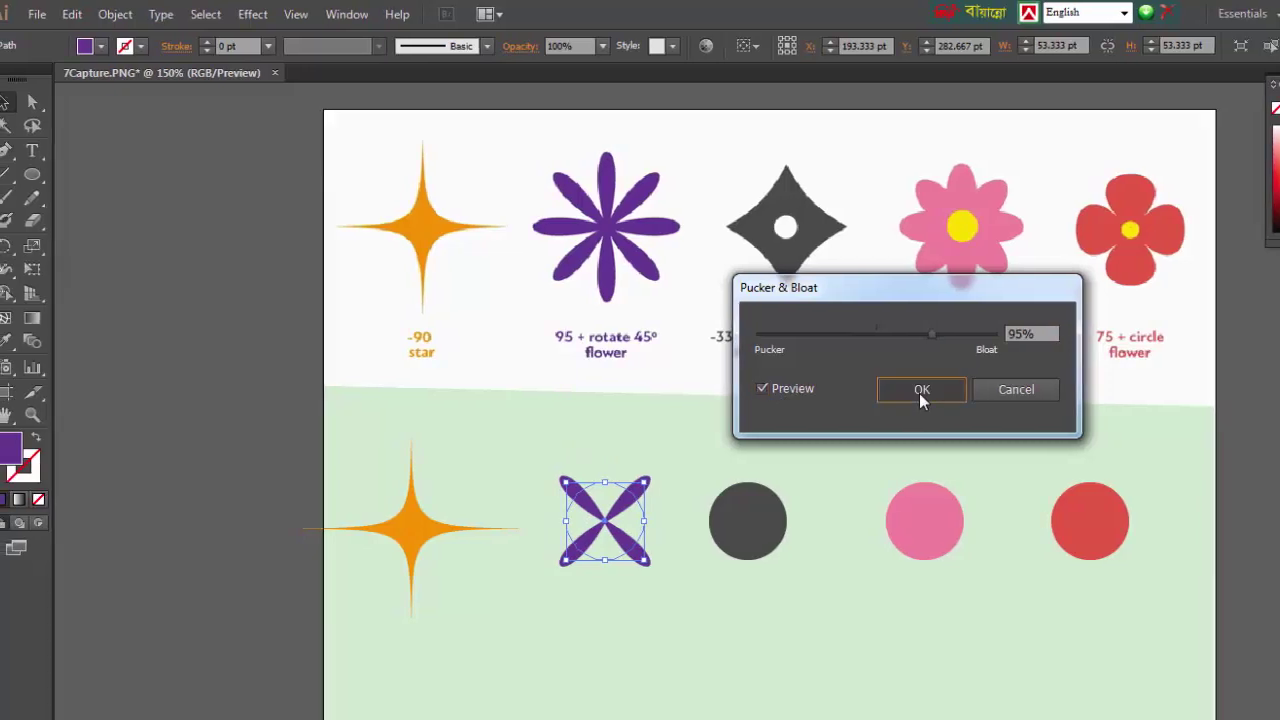
click(910, 392)
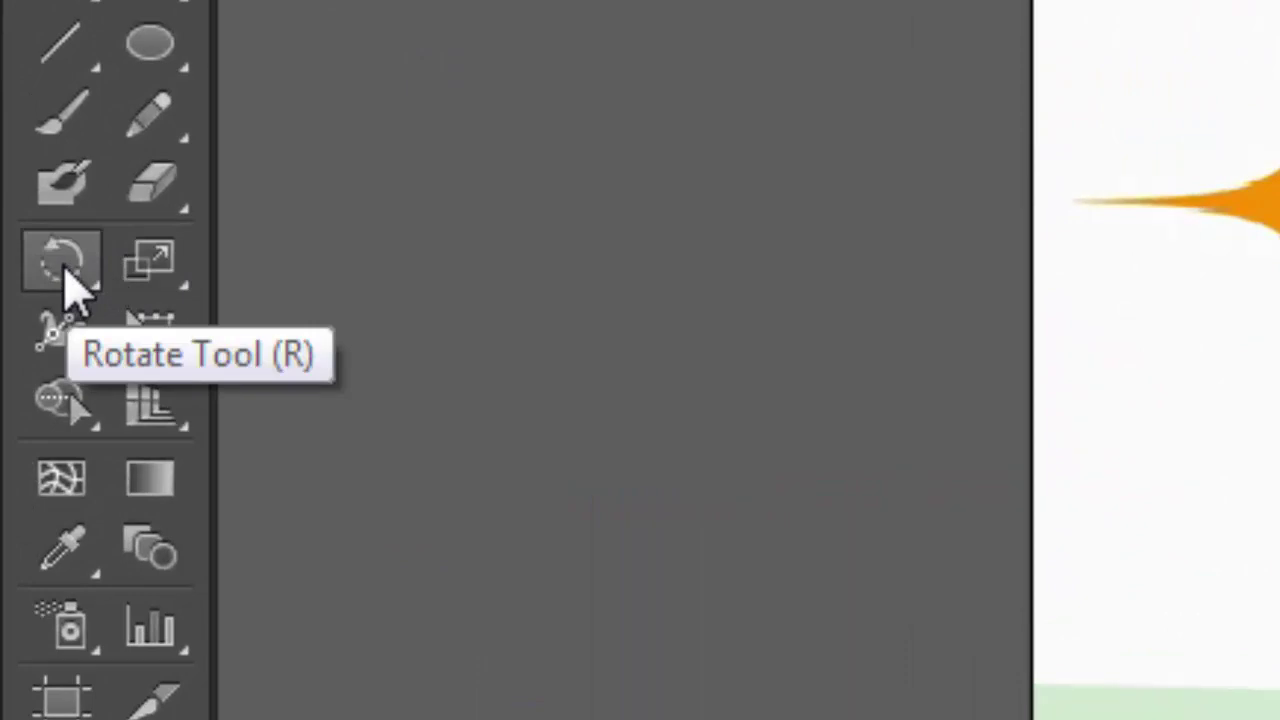
- Rotate a copy of the purple four-petal shape by 45° about its center to form an eight-petal flower
click(72, 287)
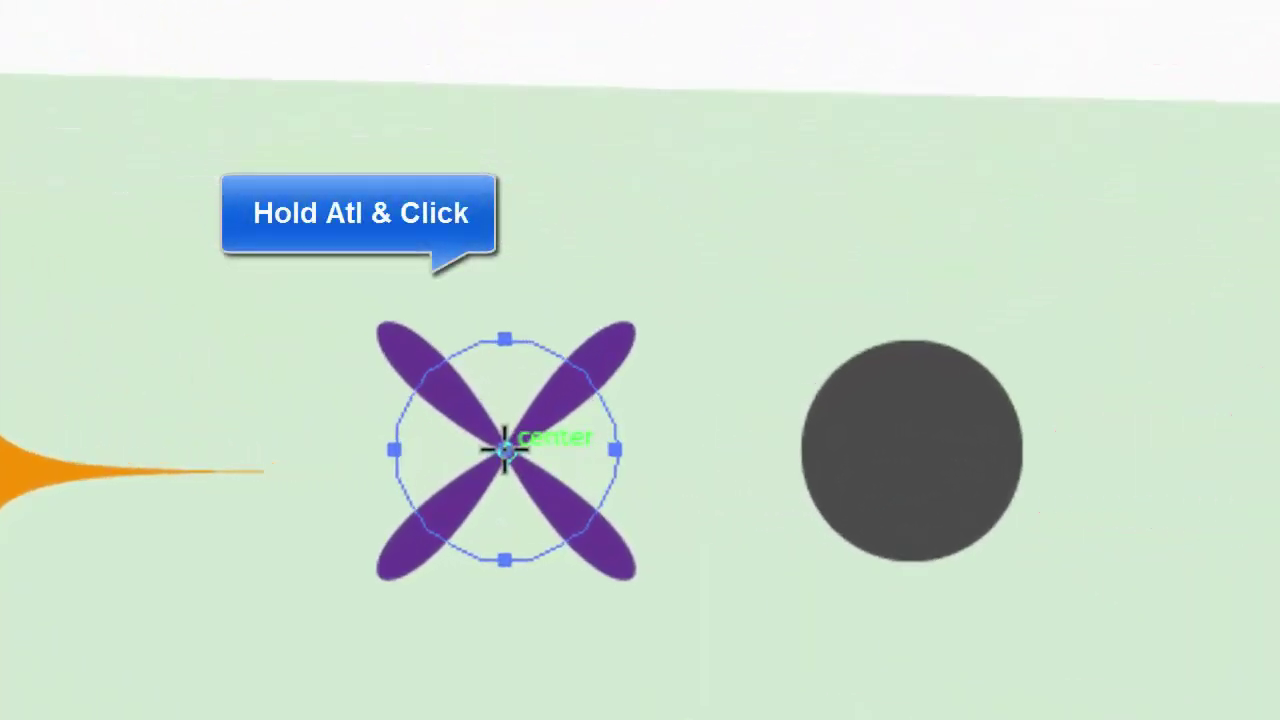
alt+click(504, 448)
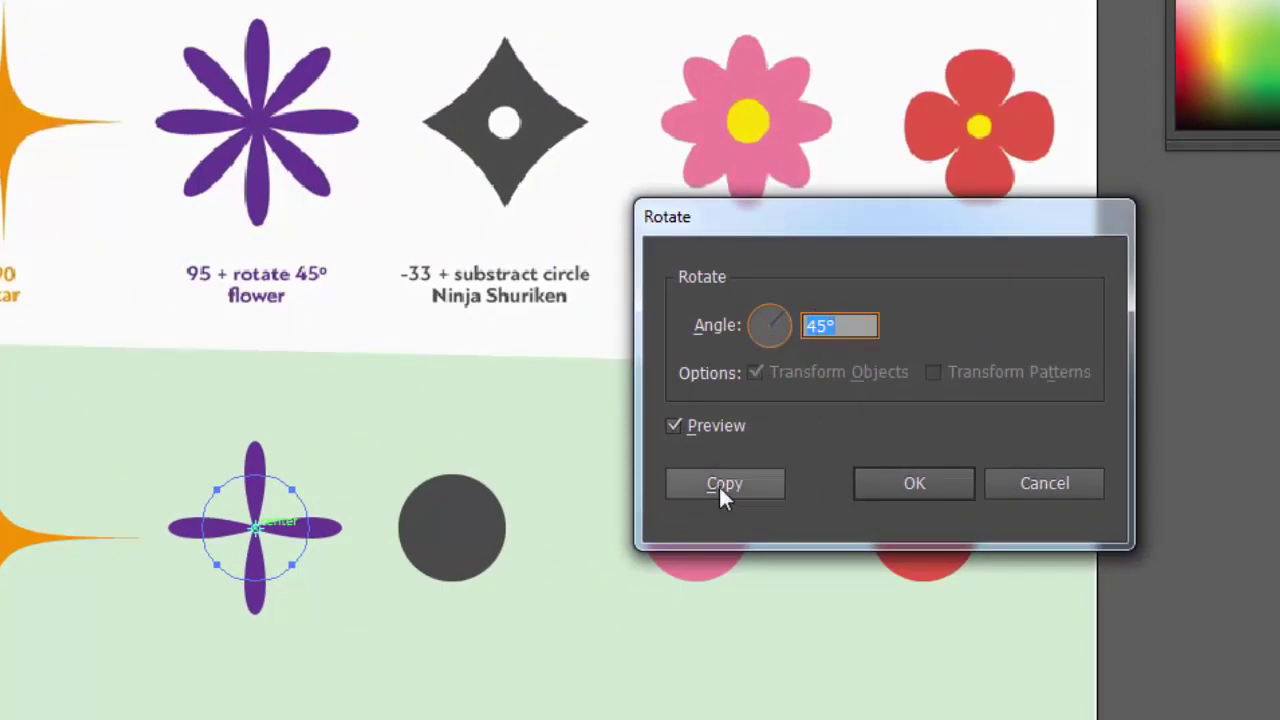
click(749, 482)
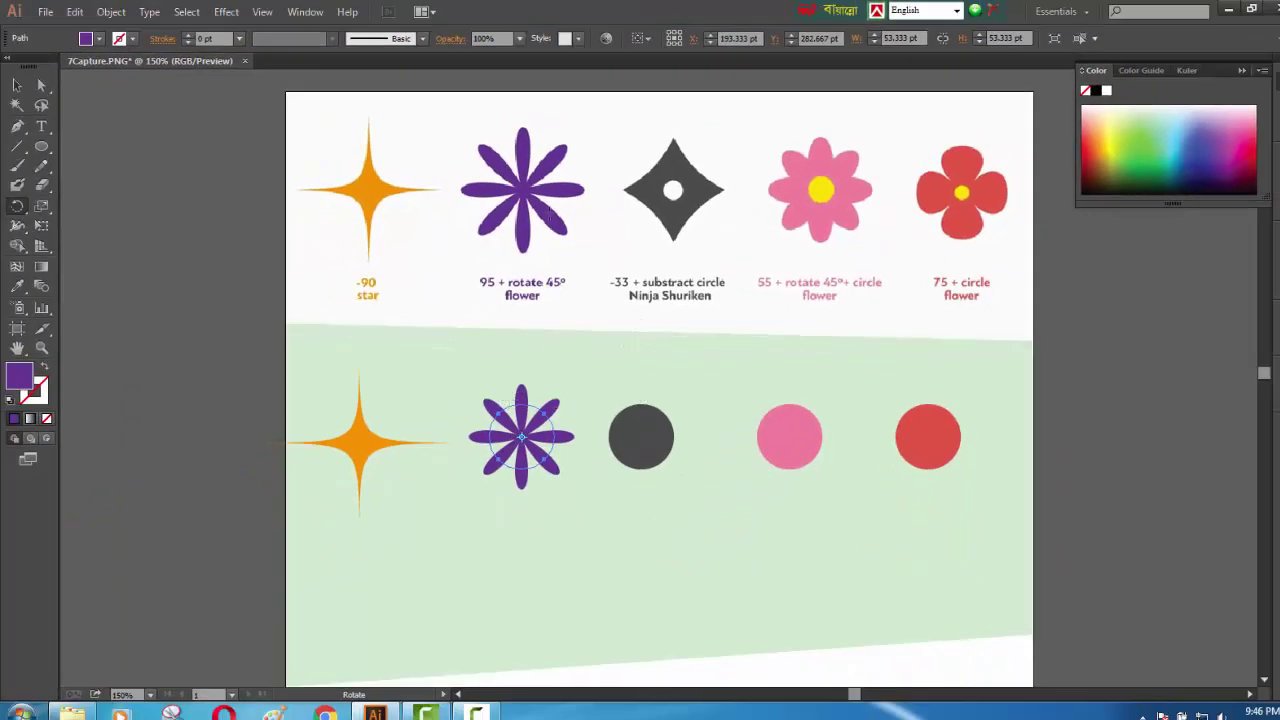
- Move the dark gray circle slightly away from the purple flower to about X 309 pt, keeping it level with the row
click(19, 84)
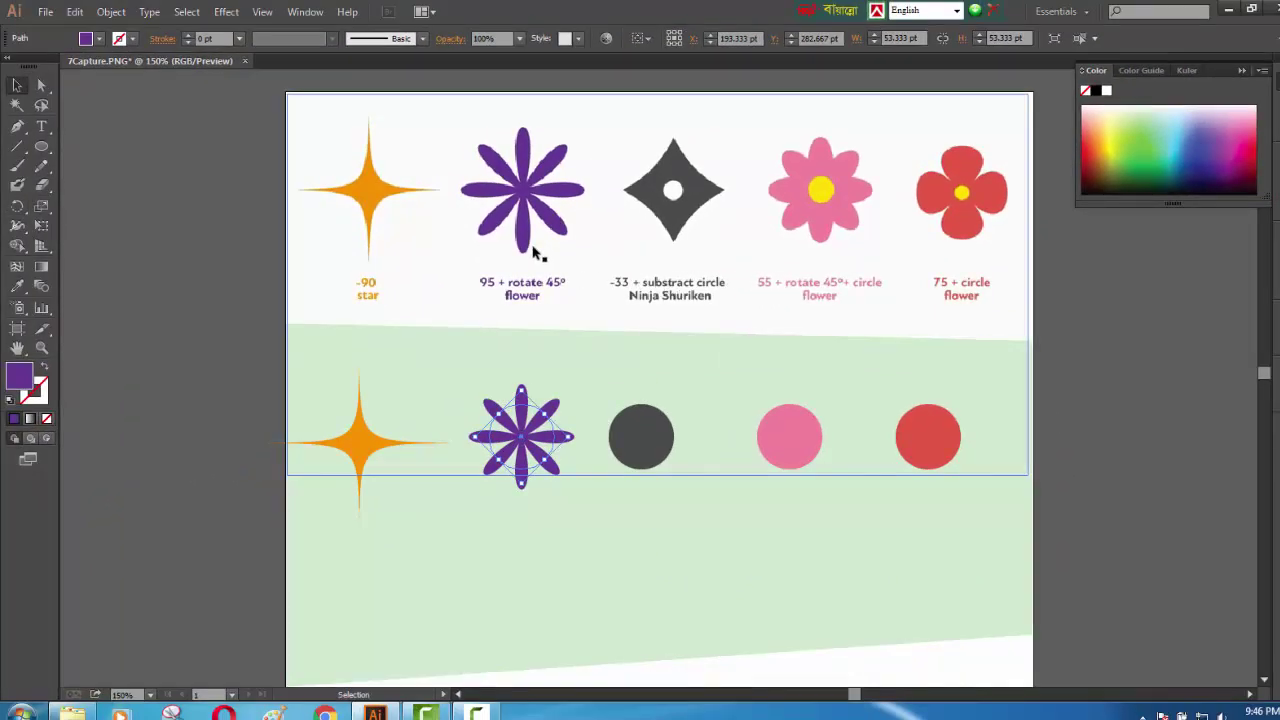
click(682, 187)
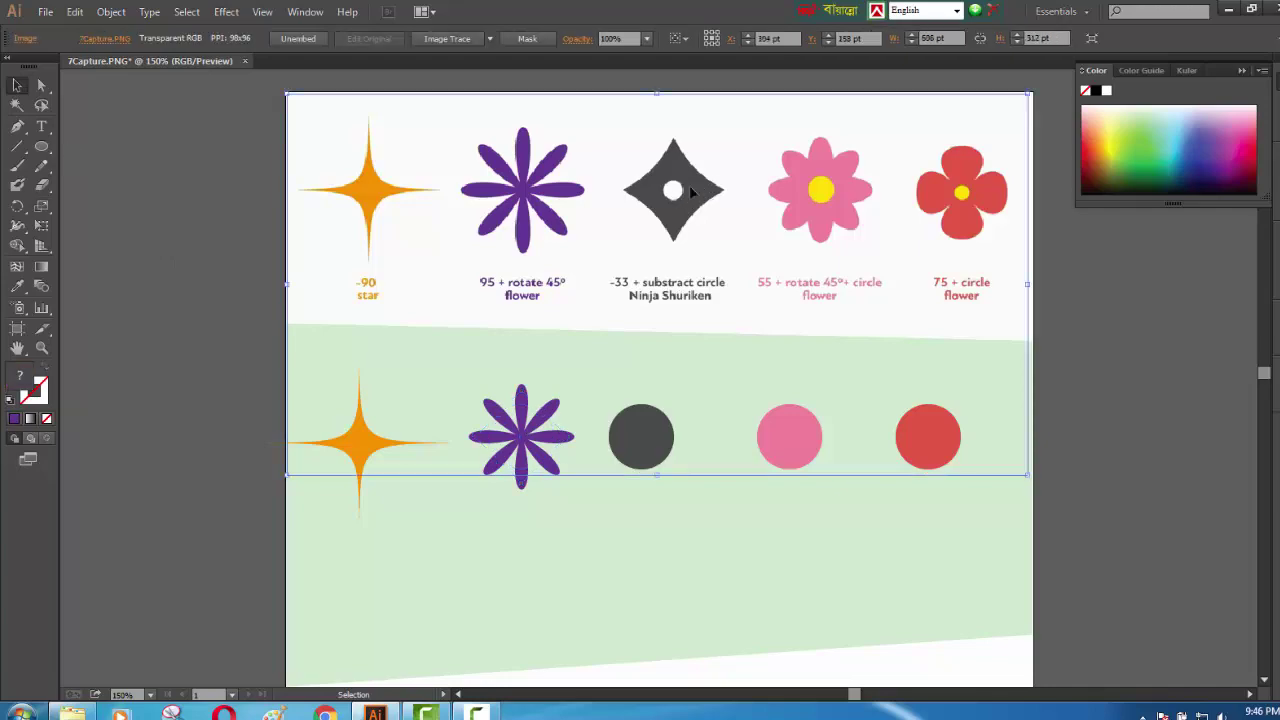
drag(654, 434, 676, 435)
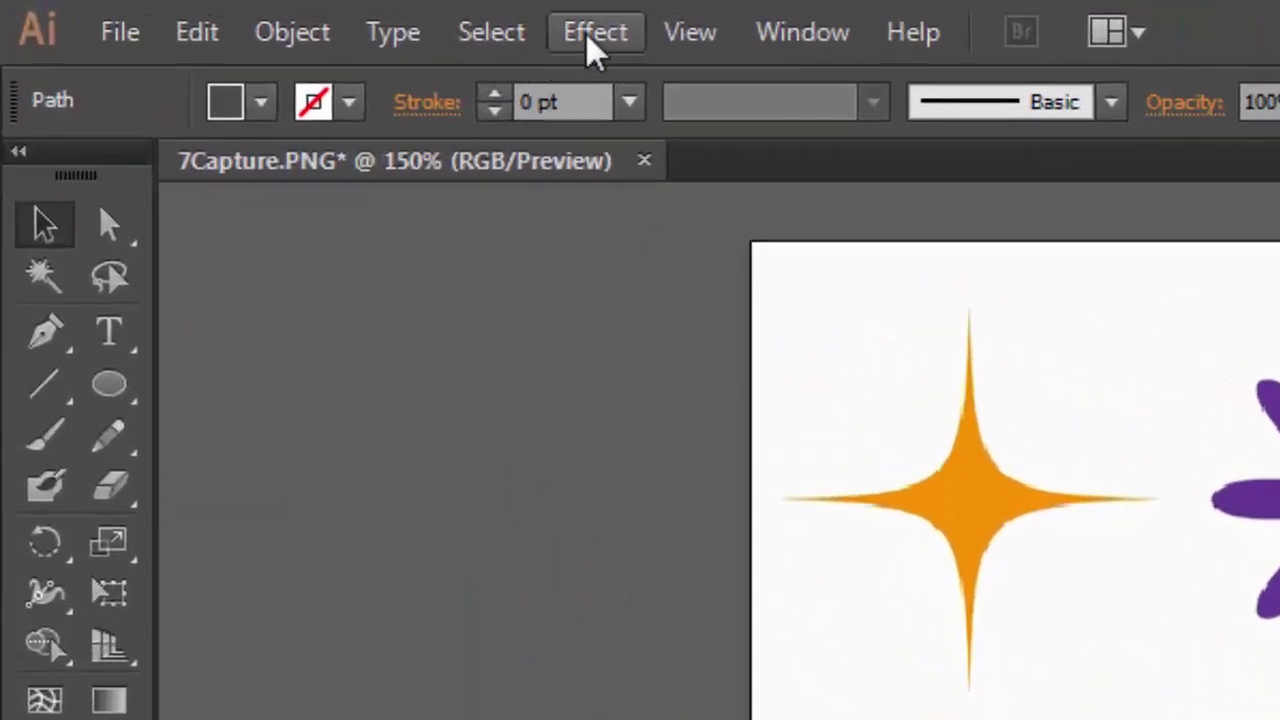
- Apply Pucker & Bloat to the dark gray circle, entering -33% with preview on and adjusting it to -51%
click(592, 45)
mouse_move(896, 382)
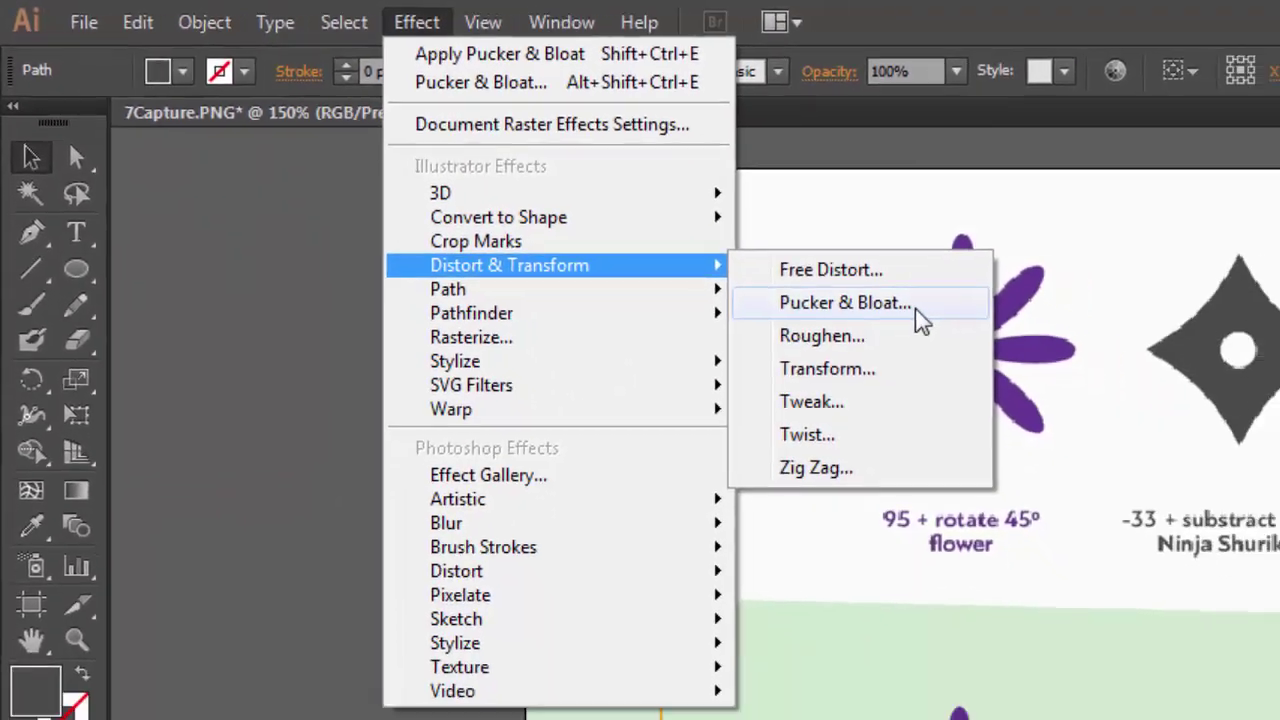
click(915, 308)
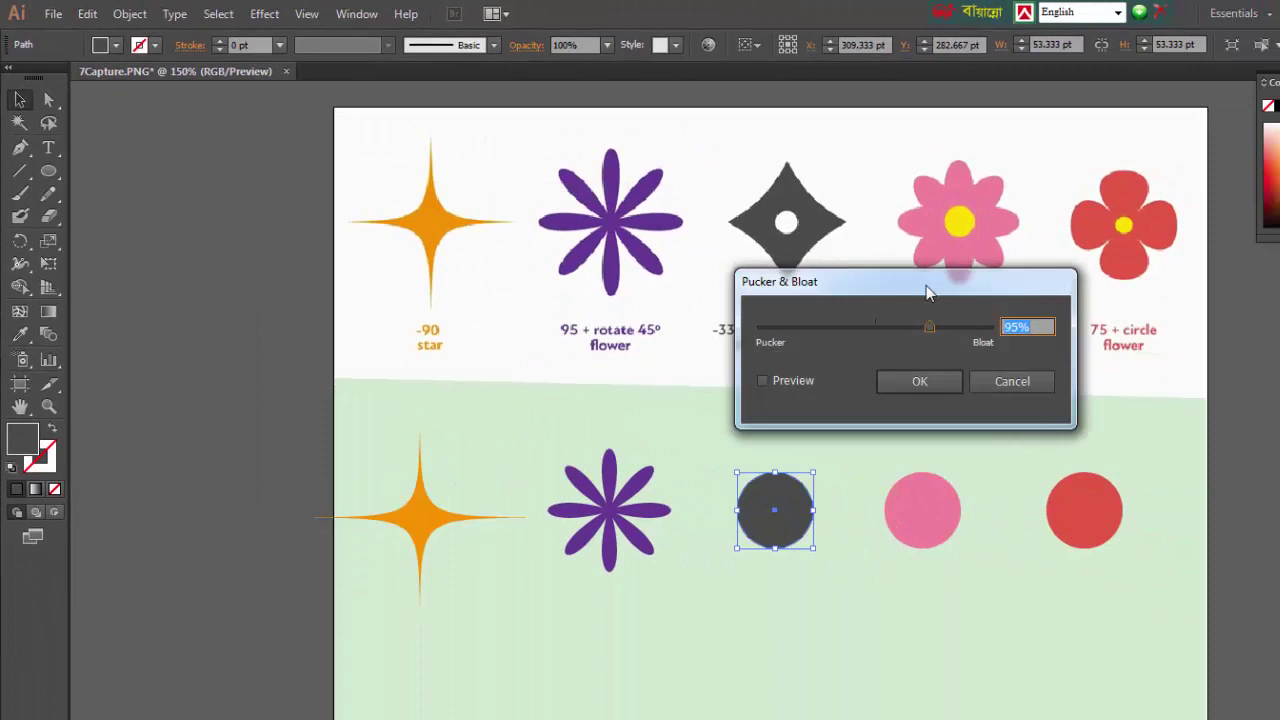
drag(926, 285, 1041, 245)
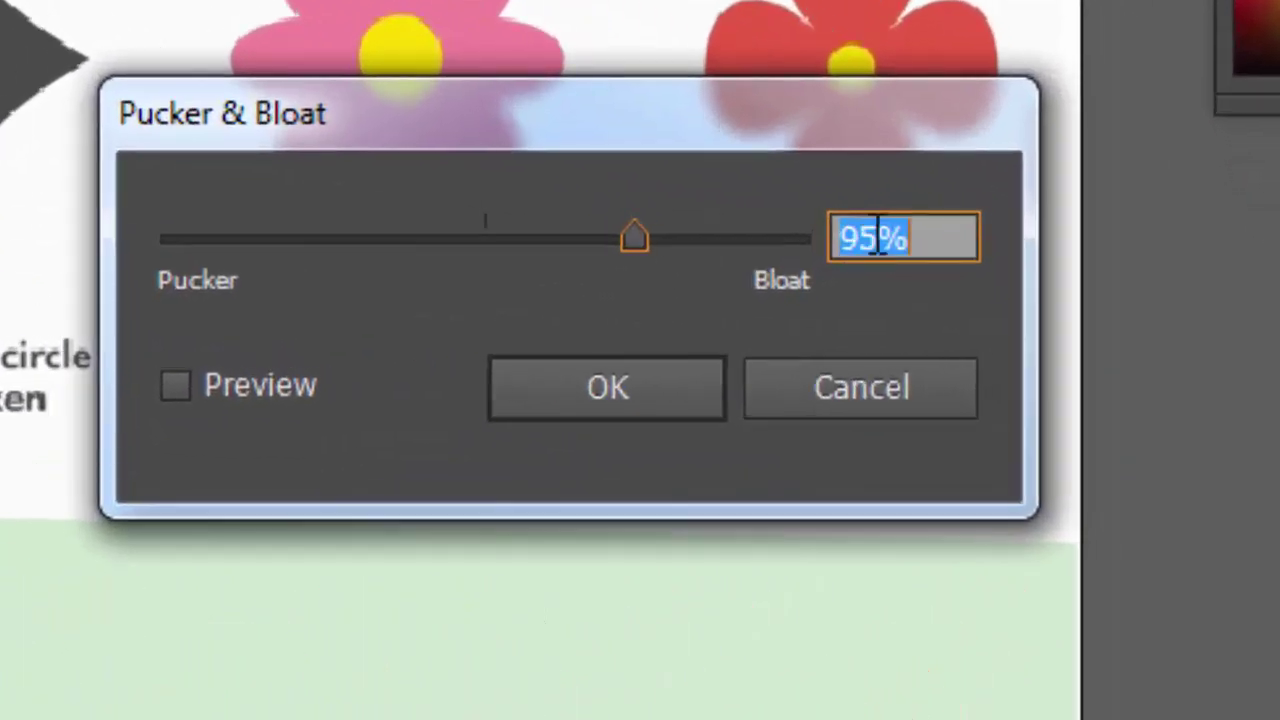
click(1133, 287)
key(BackSpace)
key(BackSpace)
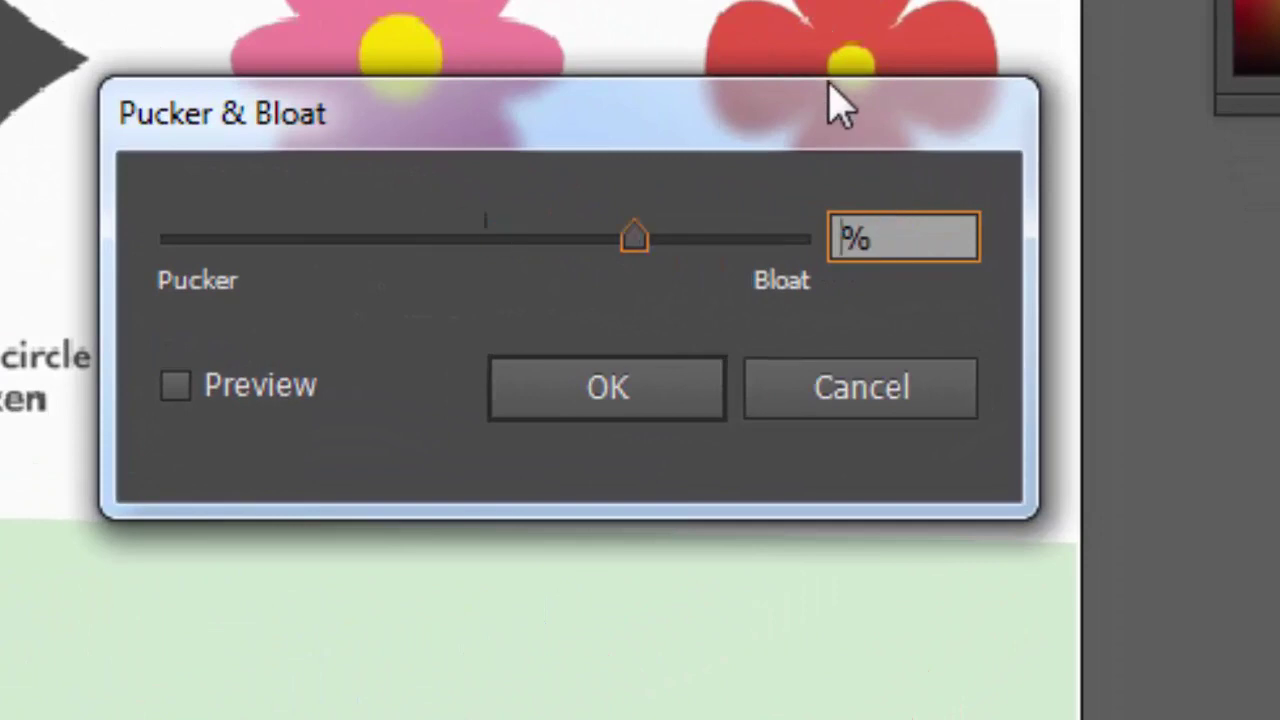
text(-)
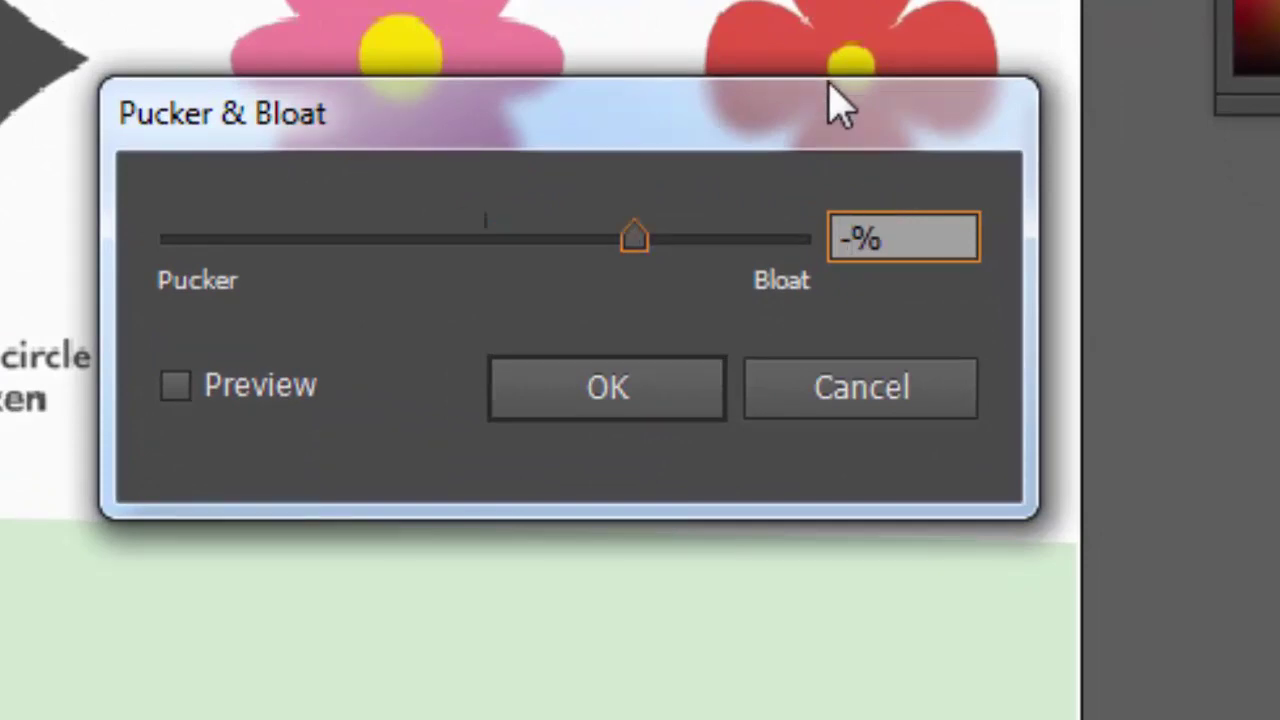
text(33)
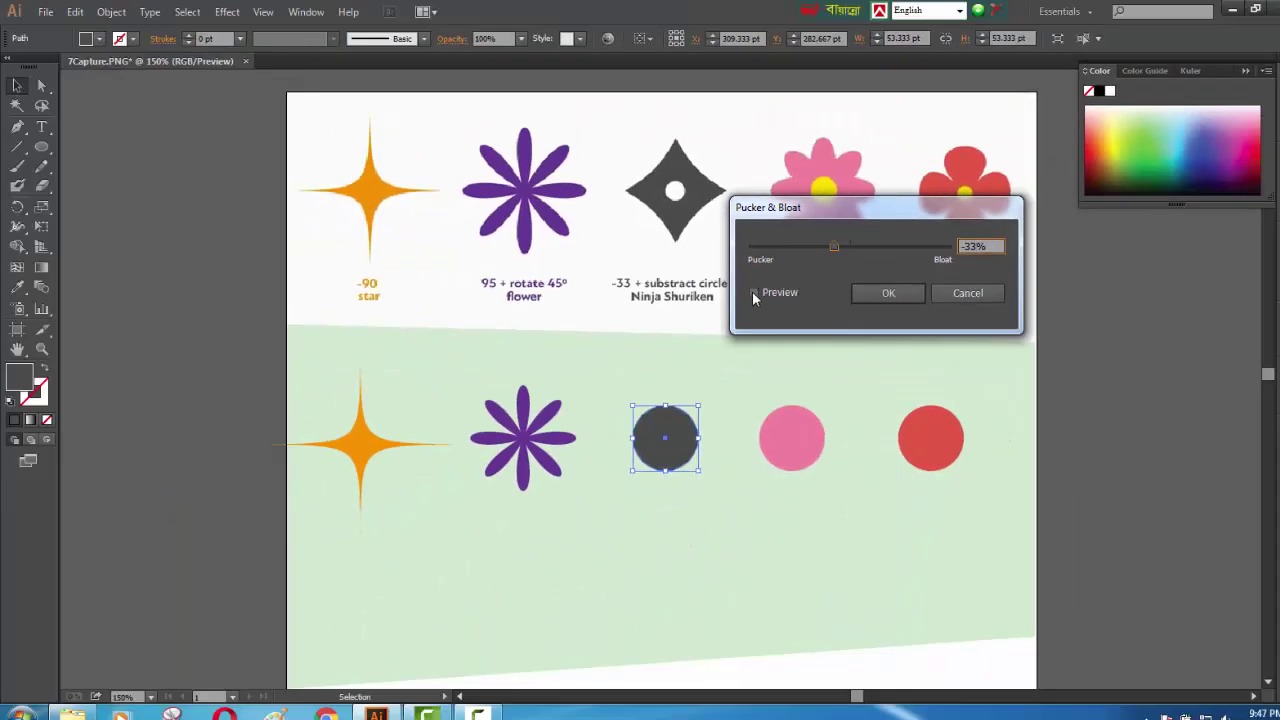
click(754, 293)
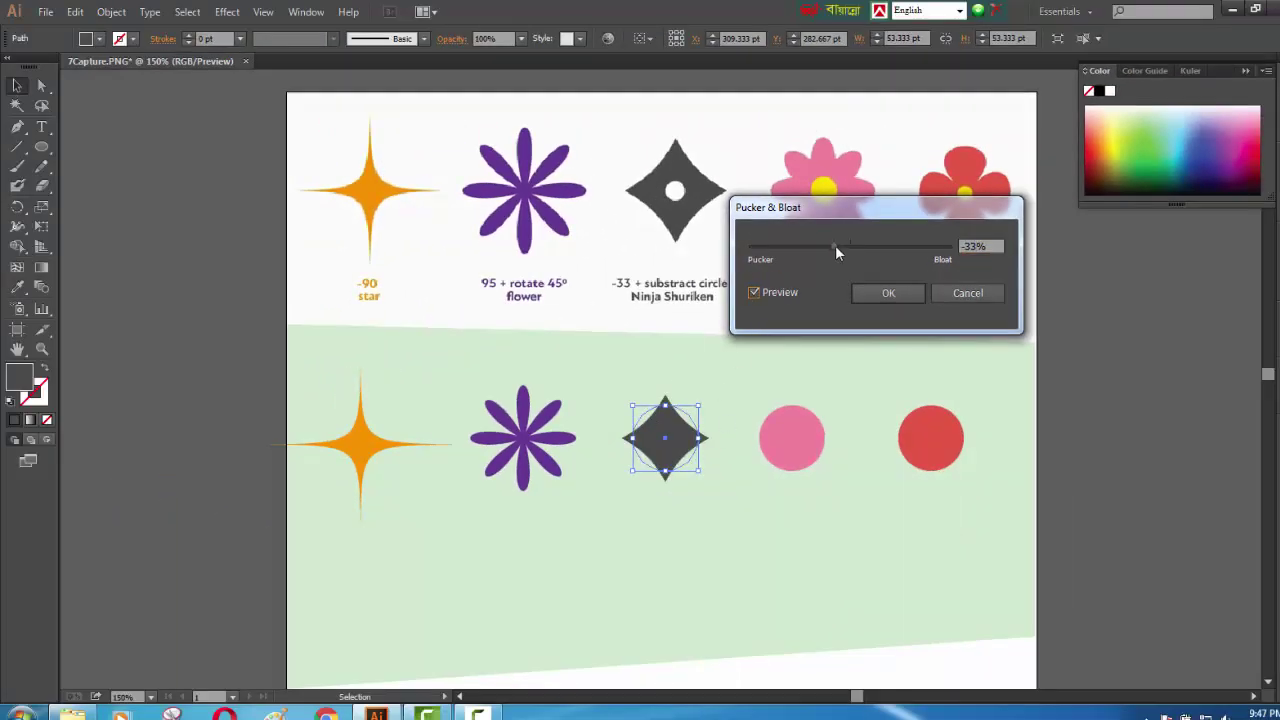
drag(835, 245, 808, 241)
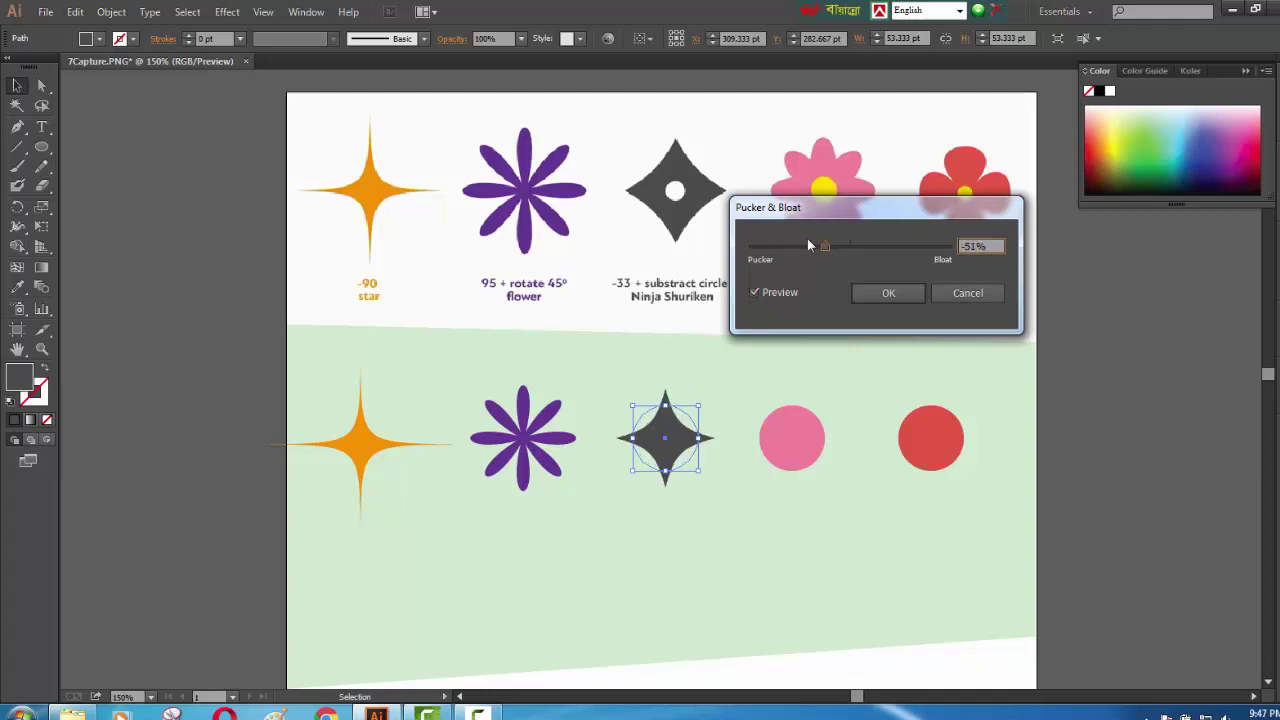
click(887, 292)
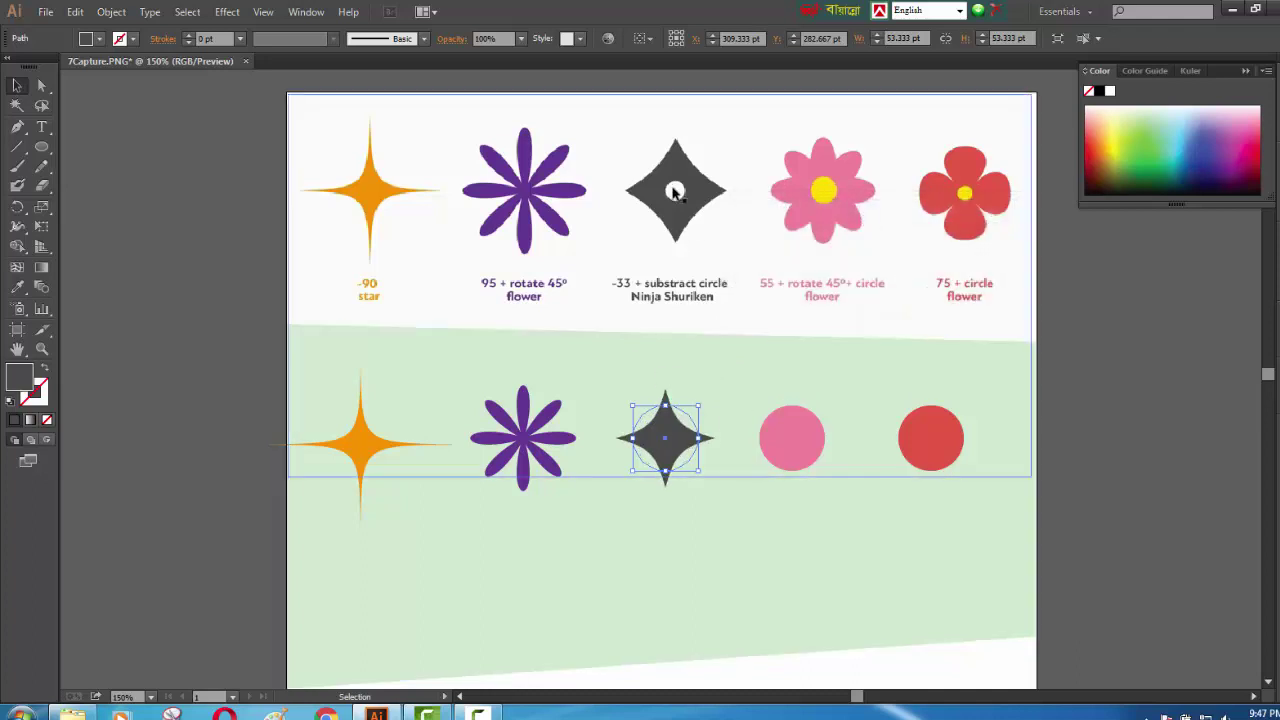
- Draw a small circle about 13 pt across below the dark gray star and fill it with yellow sampled from the pink flower's center
click(41, 147)
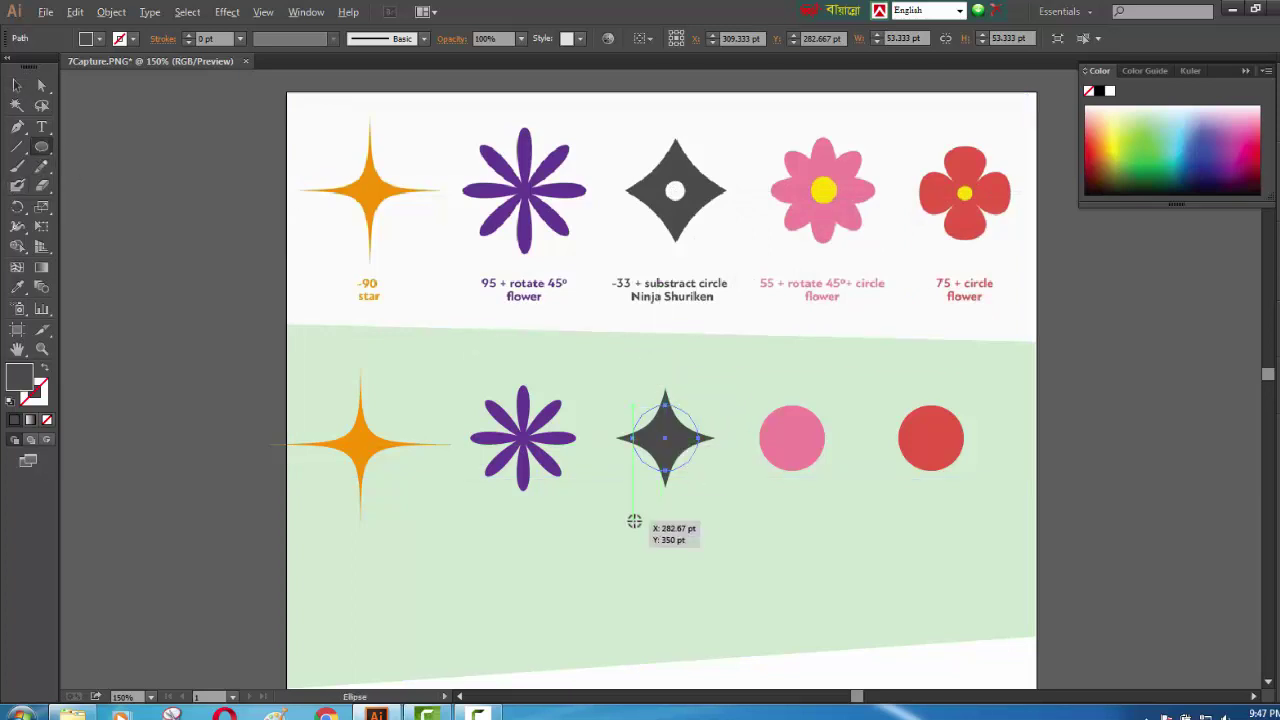
drag(627, 516, 637, 526)
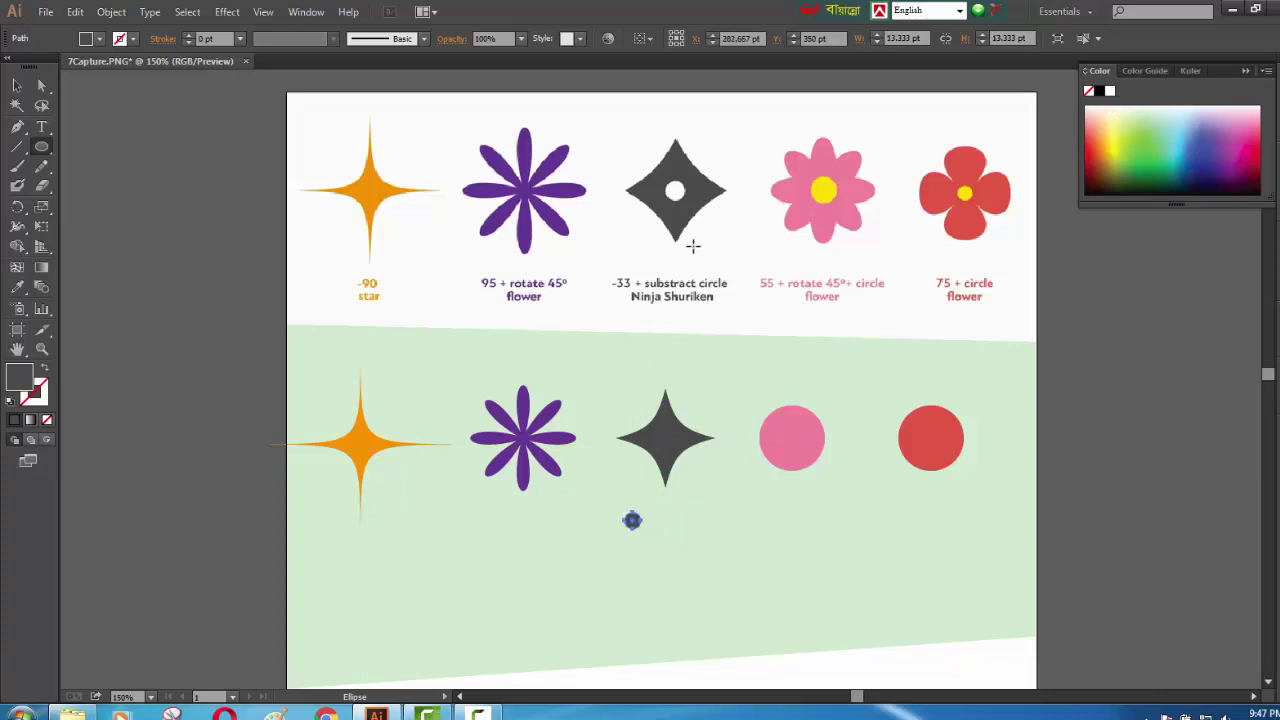
click(20, 287)
click(828, 197)
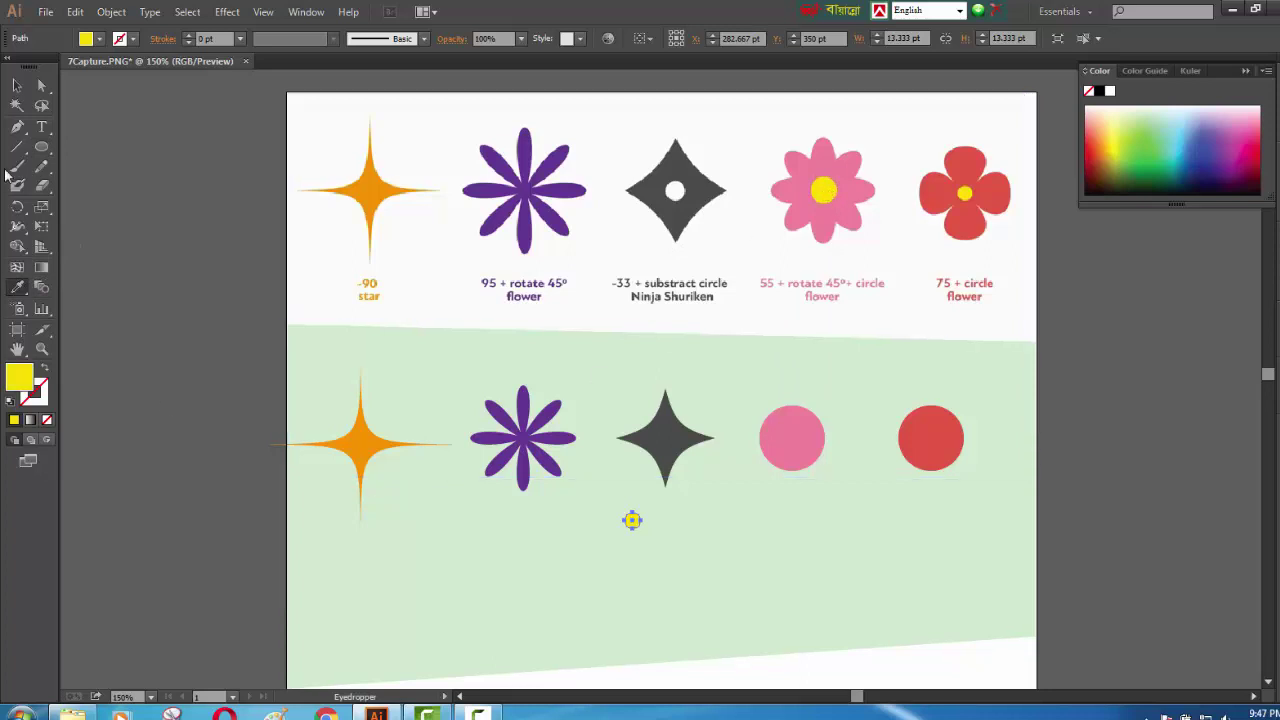
- Center the small yellow circle on the dark gray star and recolor it to a near-white cream
click(16, 88)
drag(633, 521, 666, 438)
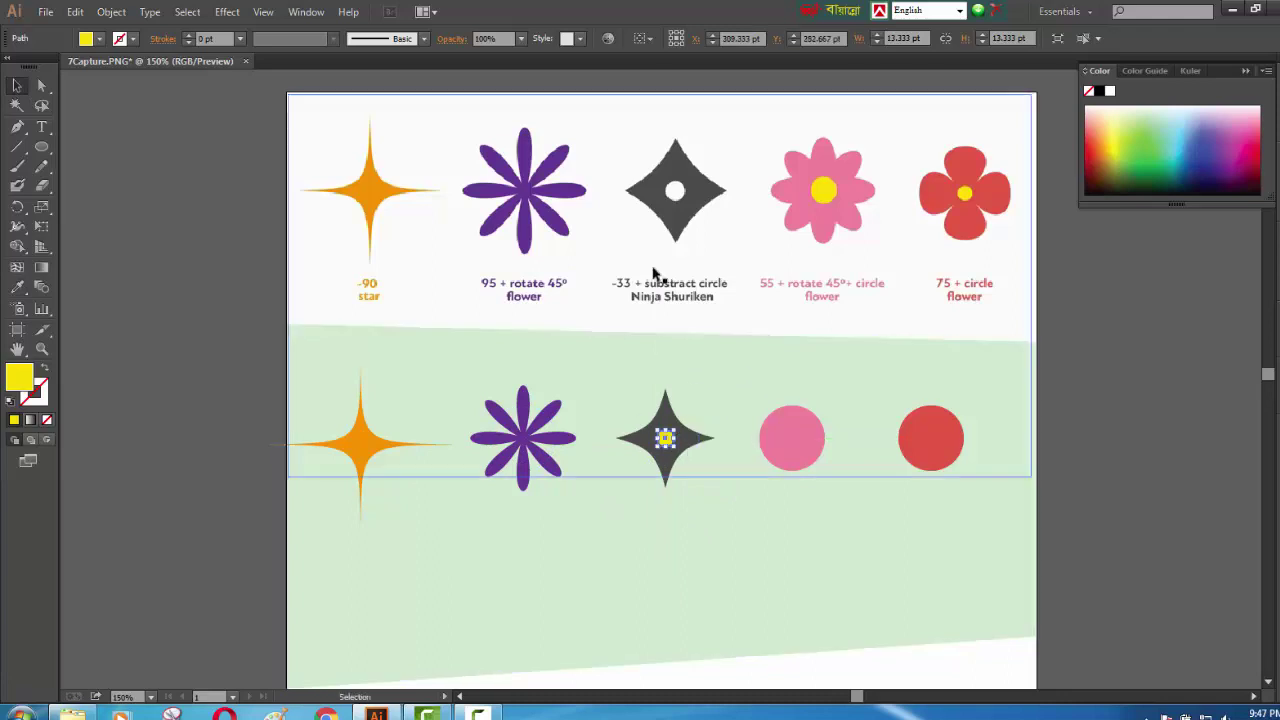
click(1120, 106)
click(754, 540)
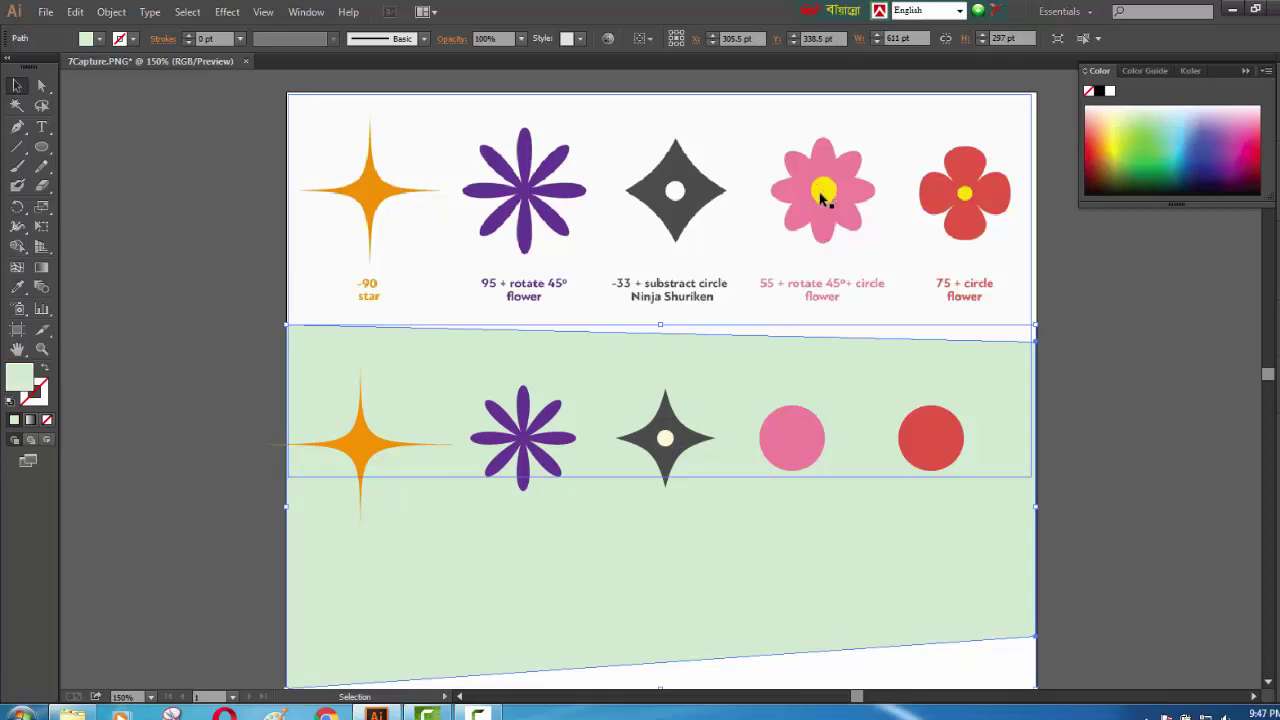
- Apply Pucker & Bloat to the pink circle, entering 55% with preview on and adjusting it to 38%
click(790, 425)
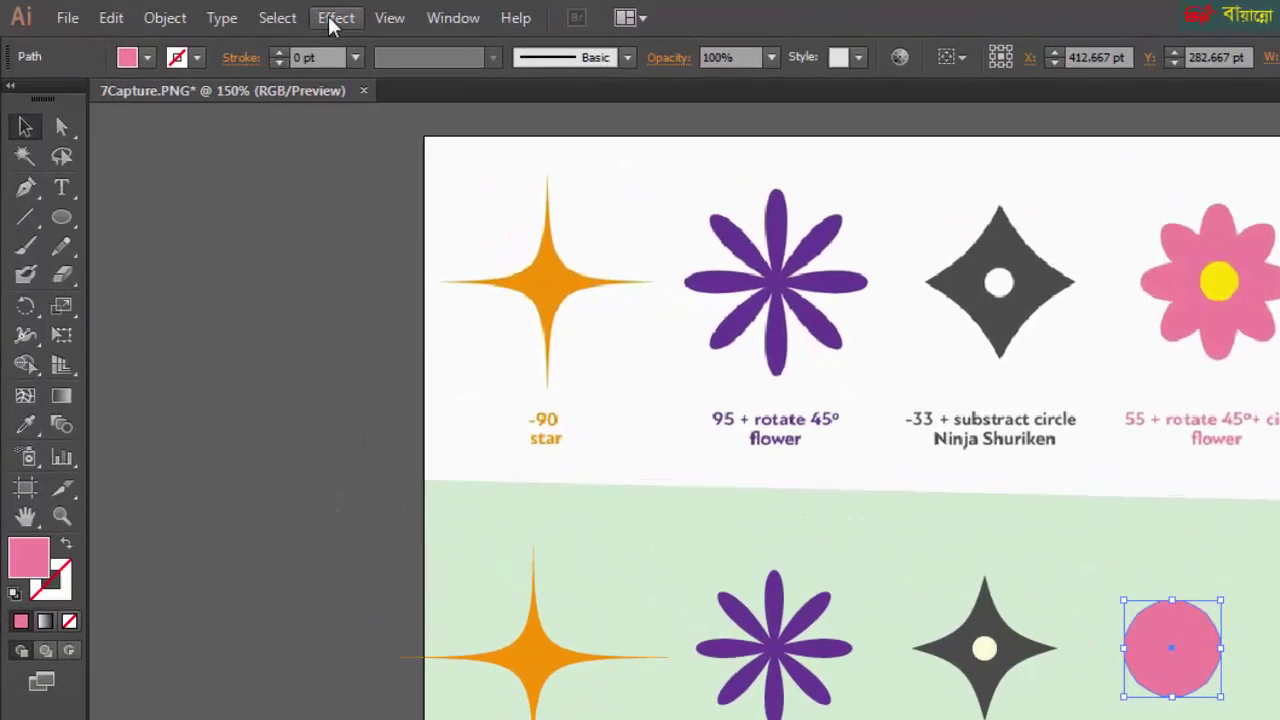
click(227, 12)
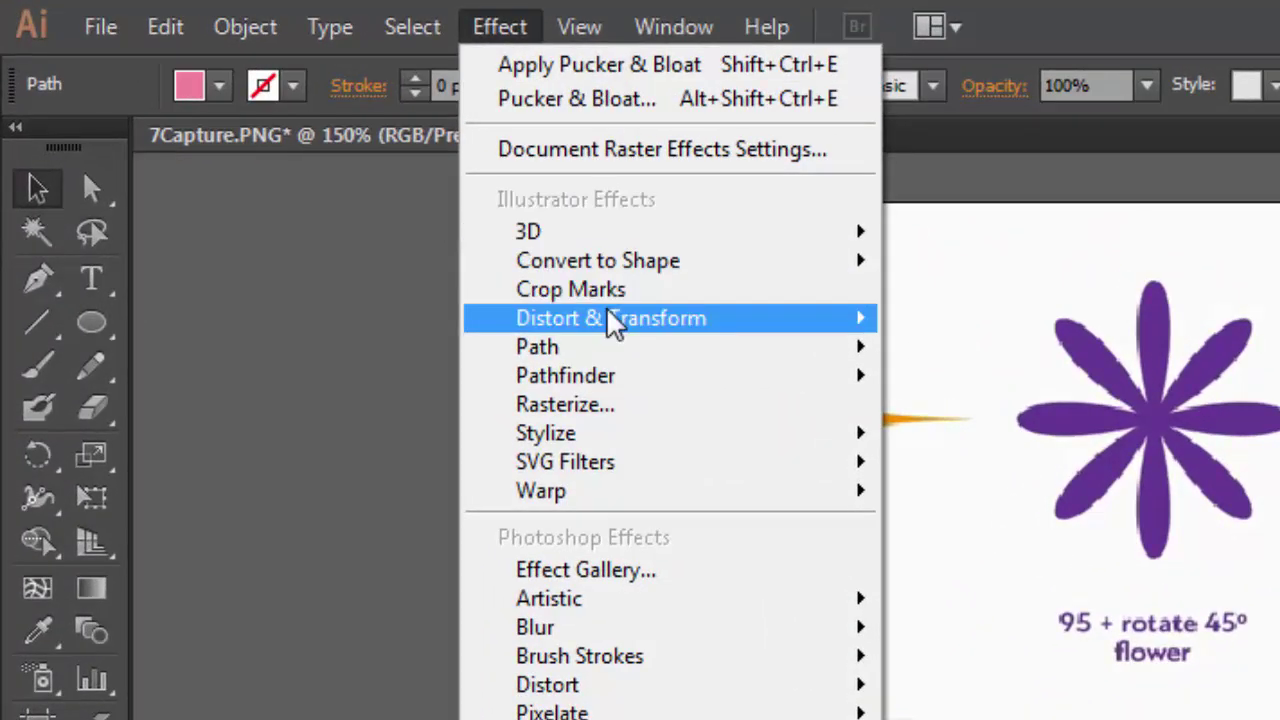
mouse_move(574, 304)
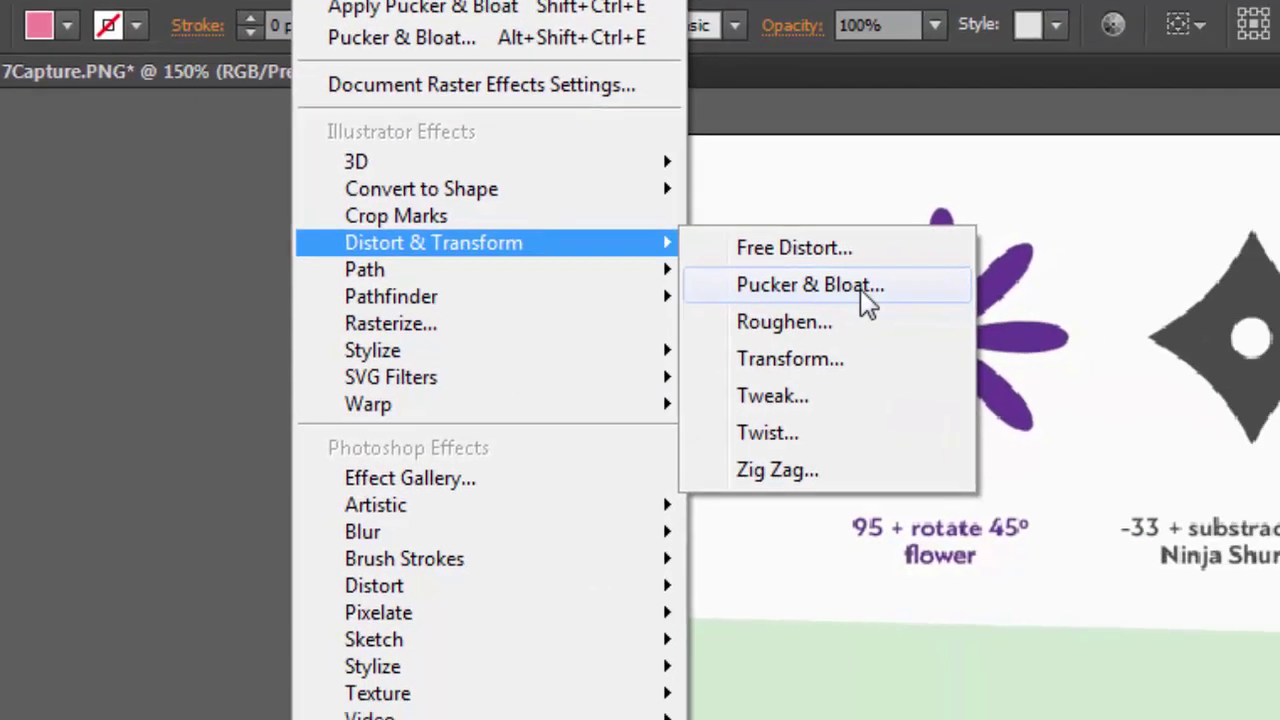
click(1010, 365)
drag(897, 144, 377, 62)
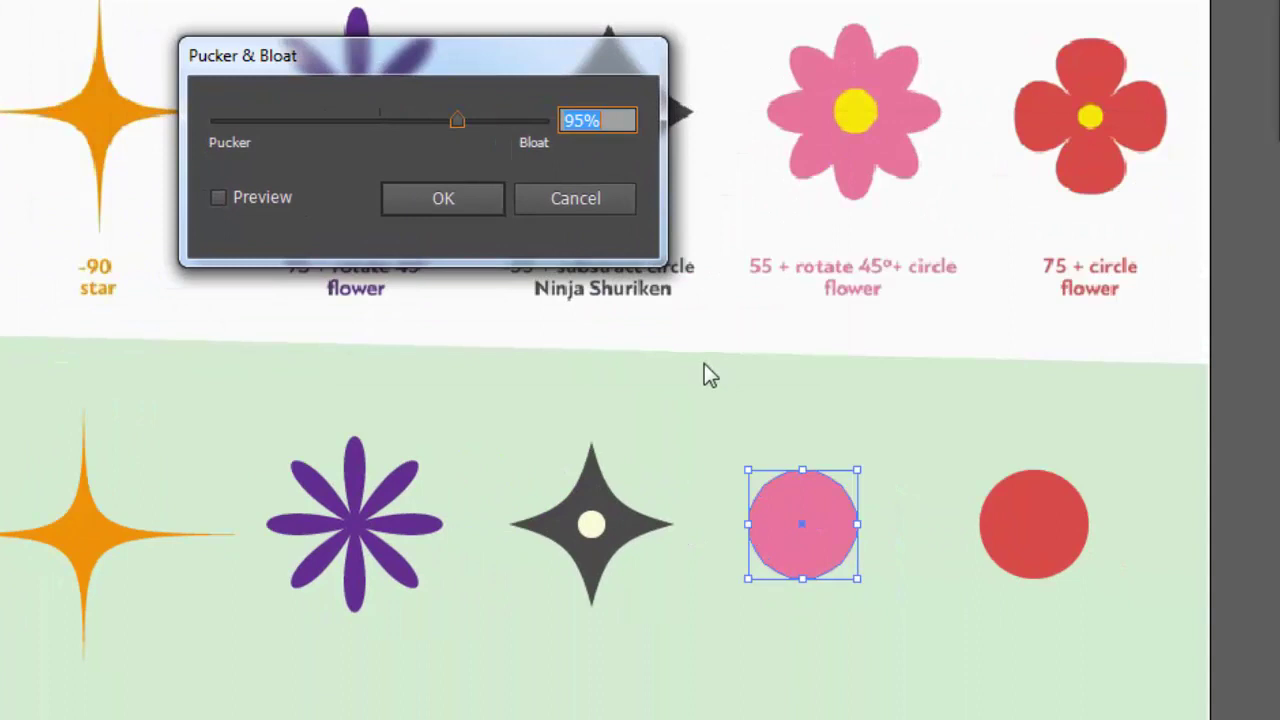
click(580, 126)
key(BackSpace)
key(BackSpace)
text(55)
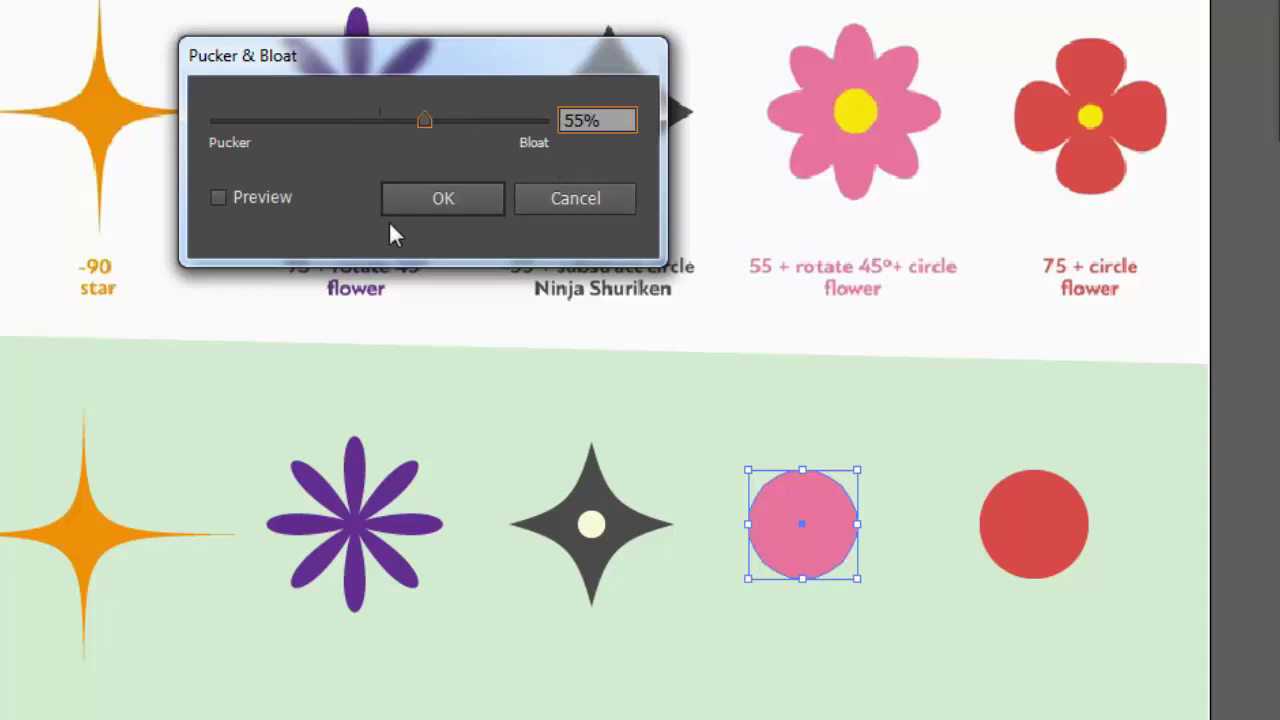
click(219, 197)
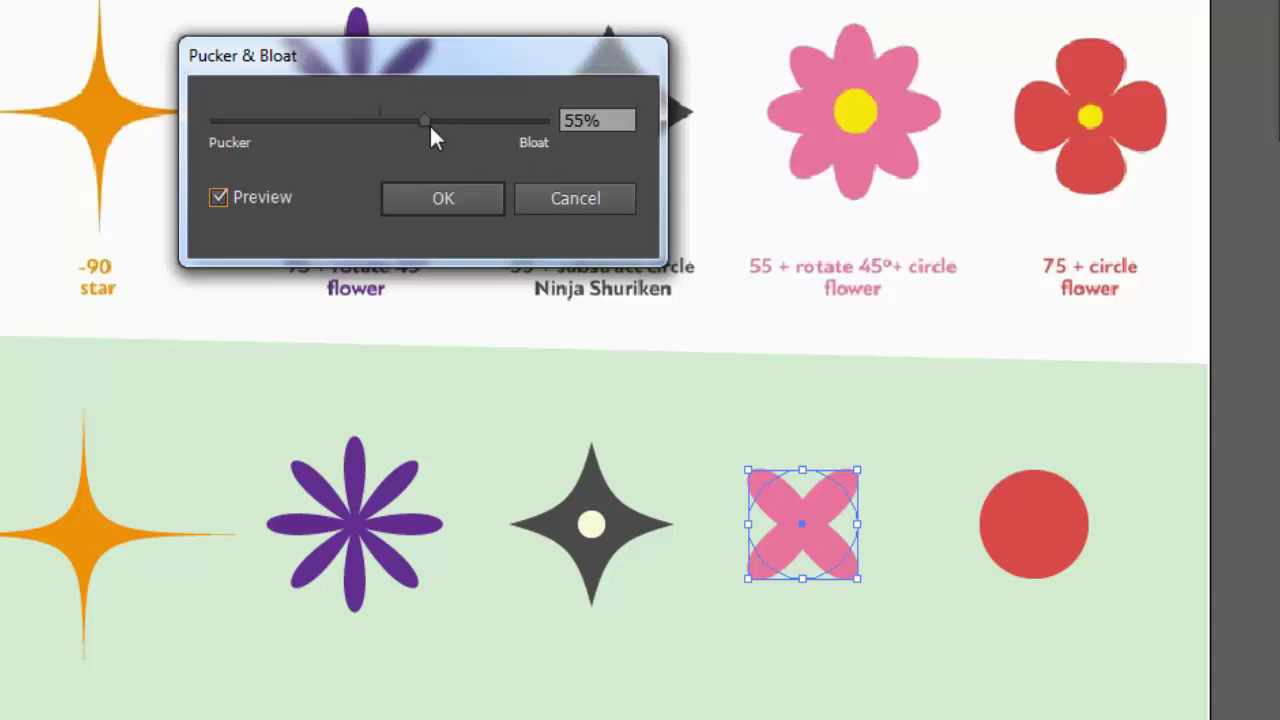
mouse_move(429, 123)
mouse_down()
mouse_move(352, 126)
mouse_move(434, 120)
mouse_move(415, 125)
mouse_up()
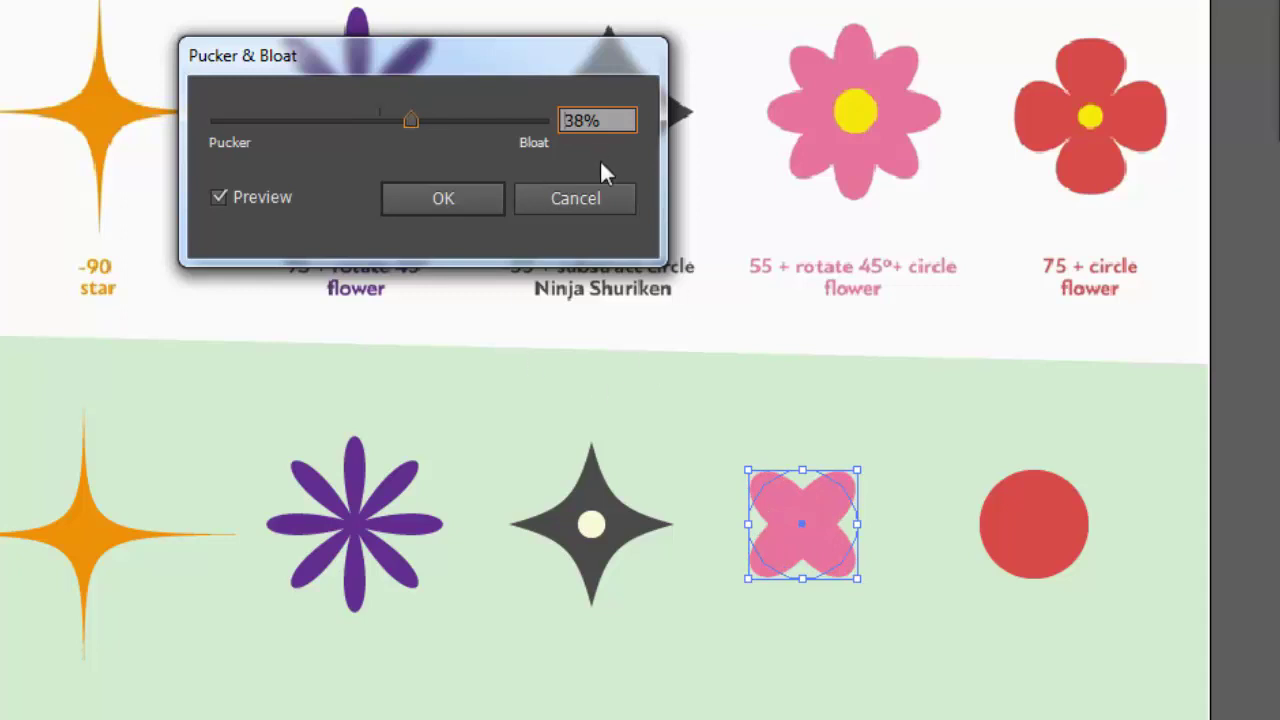
click(469, 199)
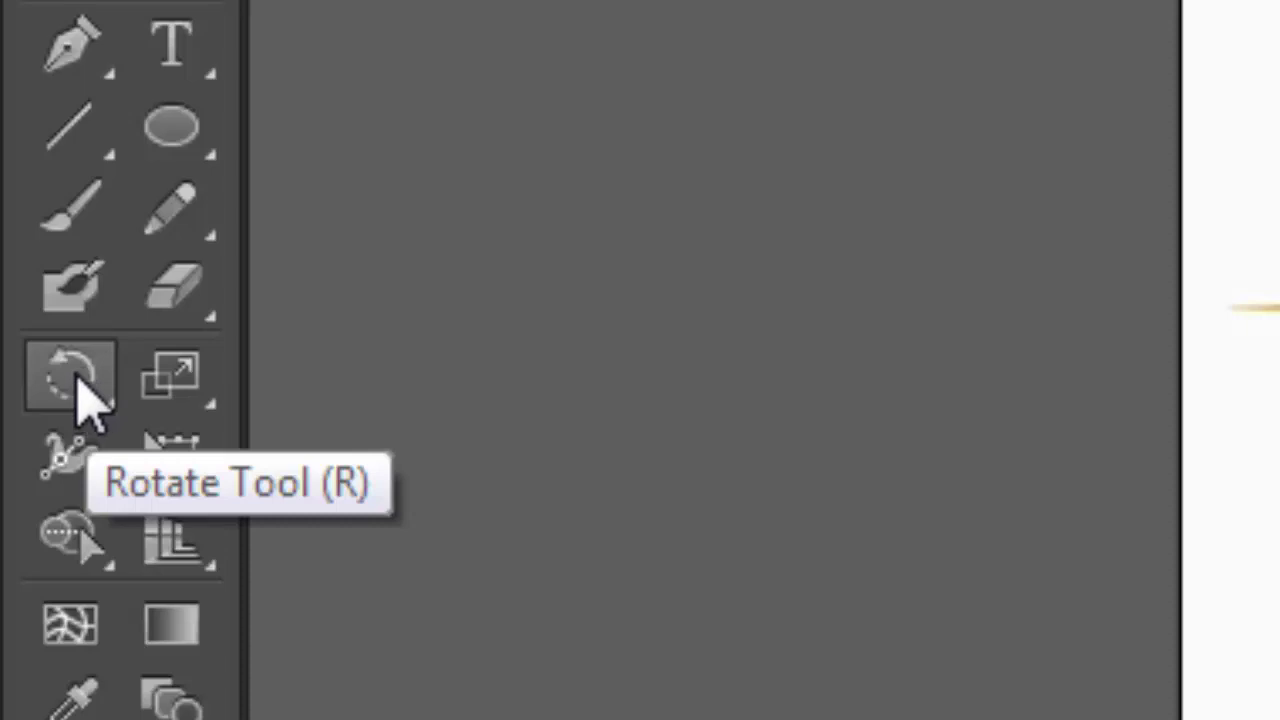
- Create a copy of the pink four-petal shape rotated 45° about its center to form an eight-petal flower
click(85, 400)
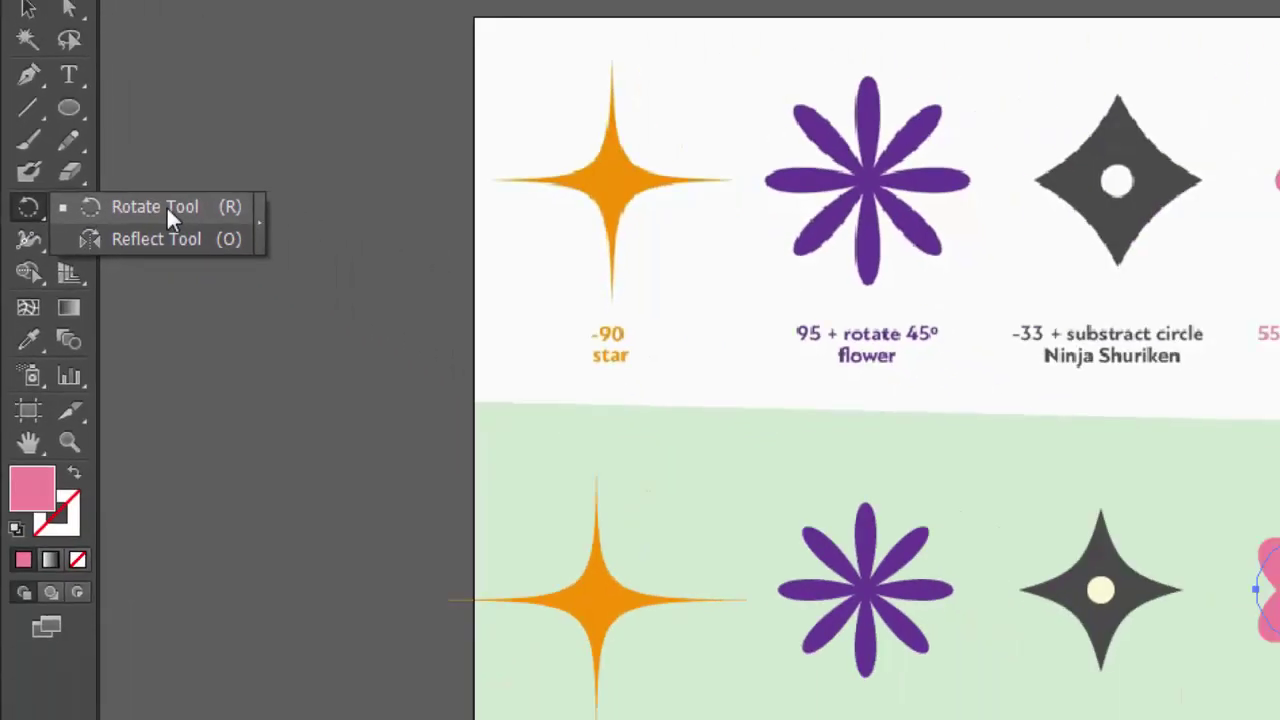
click(320, 330)
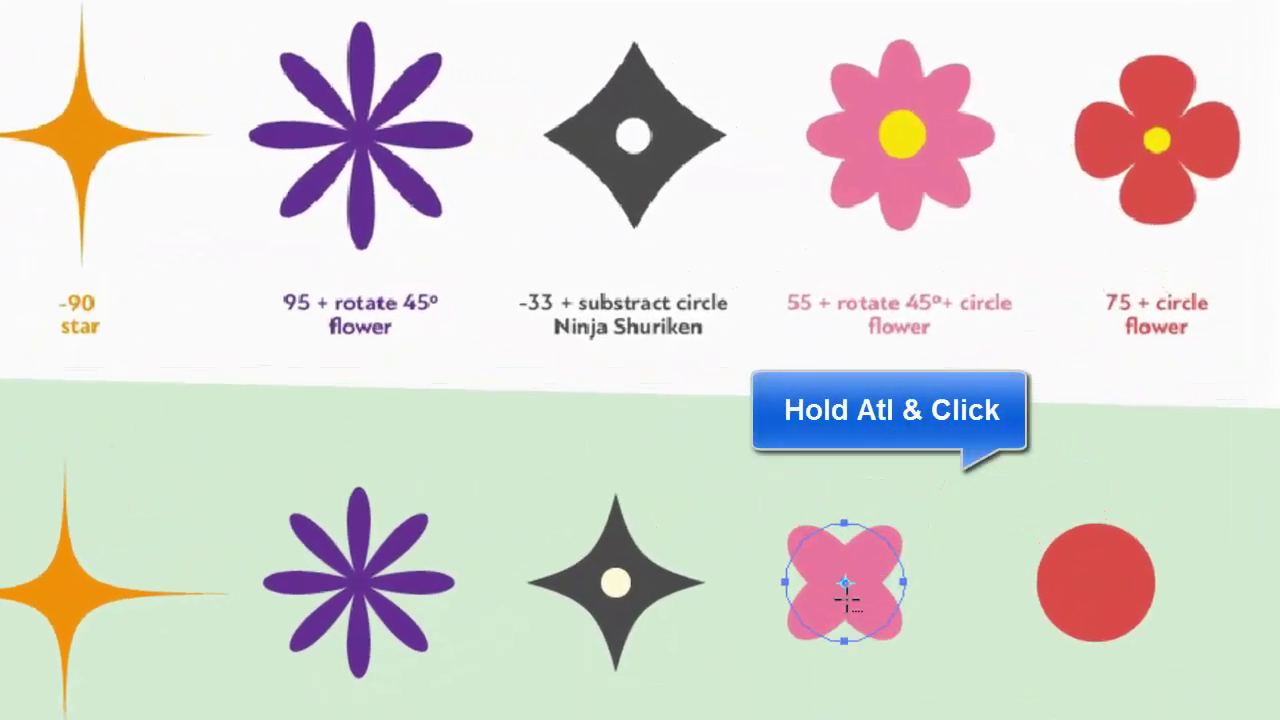
alt+click(845, 580)
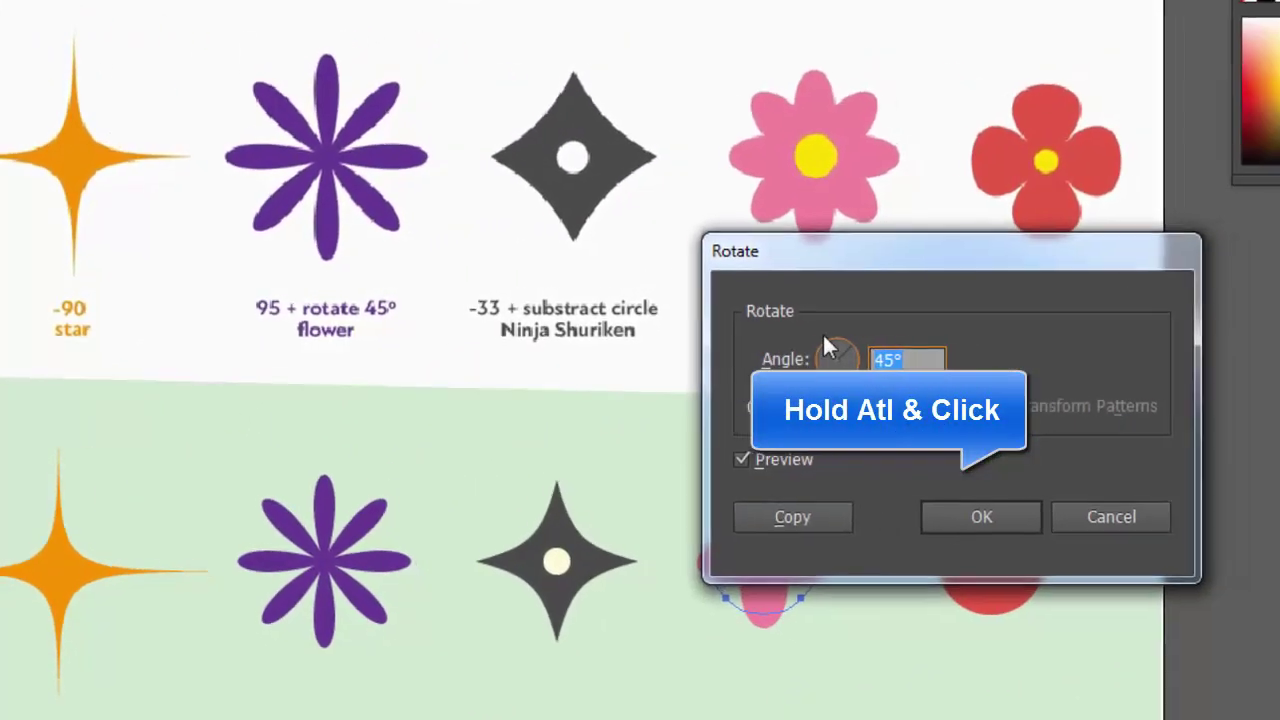
drag(828, 264, 783, 181)
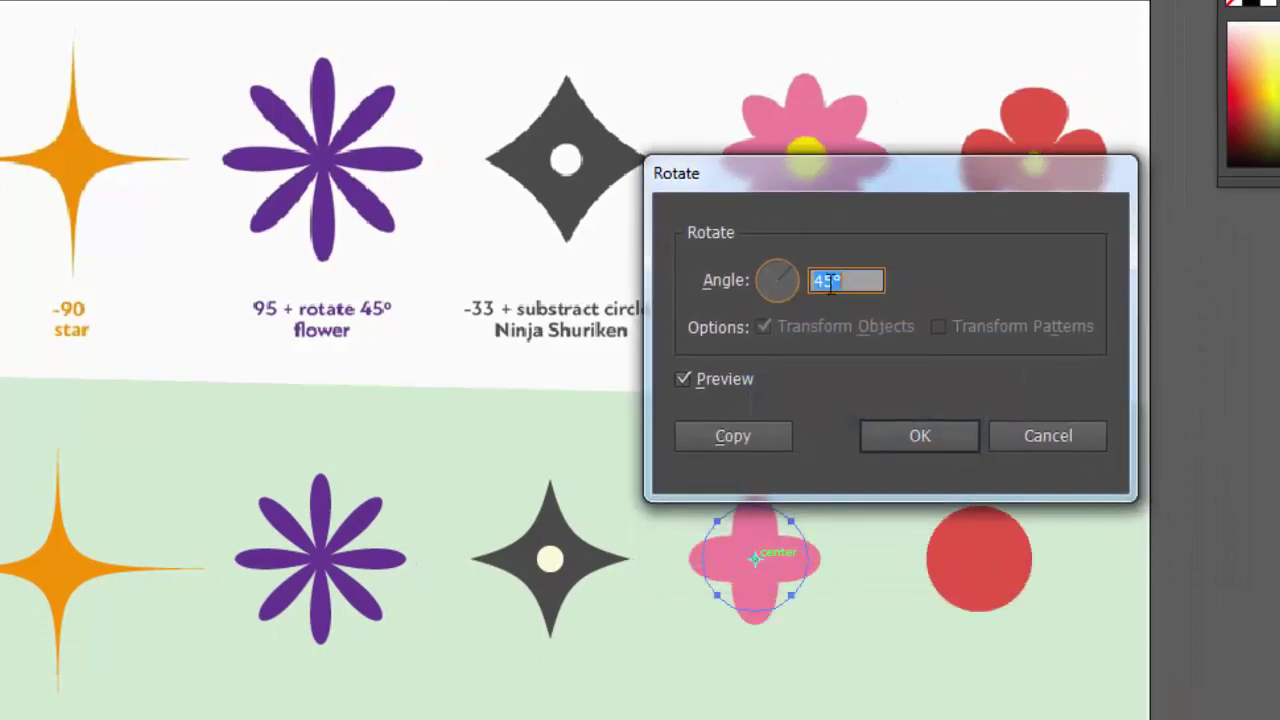
drag(685, 178, 339, 100)
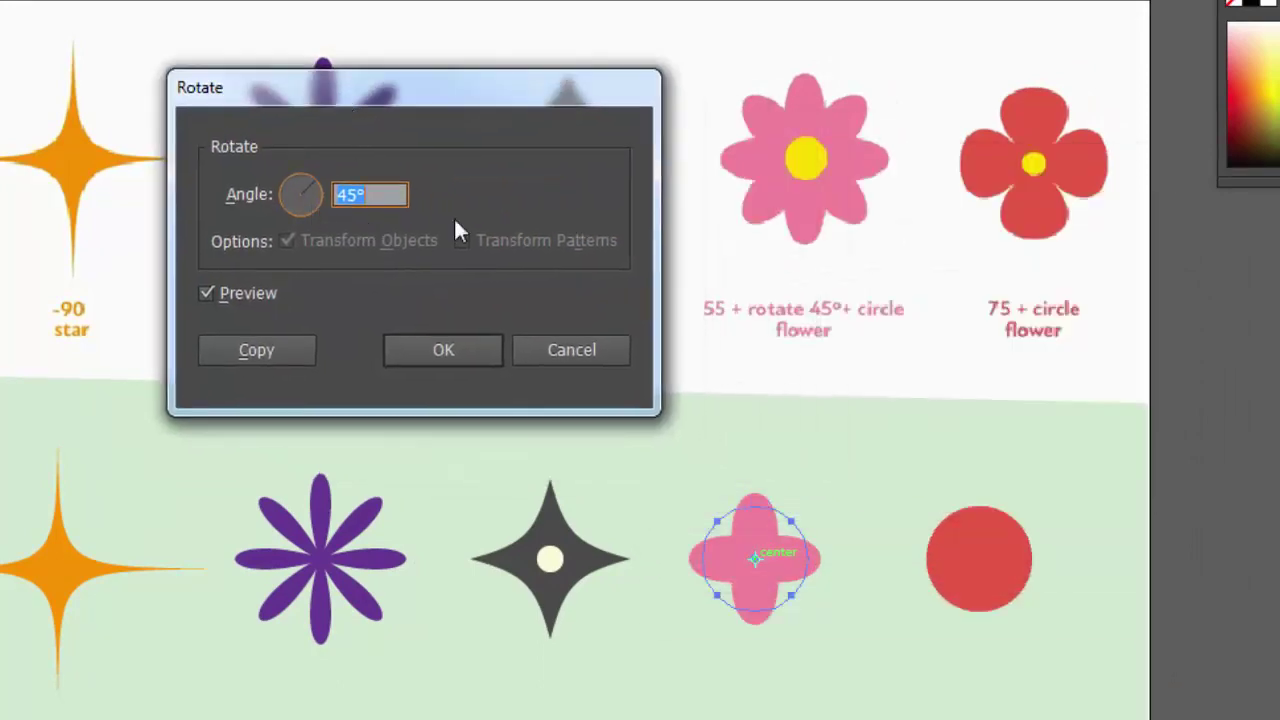
click(282, 350)
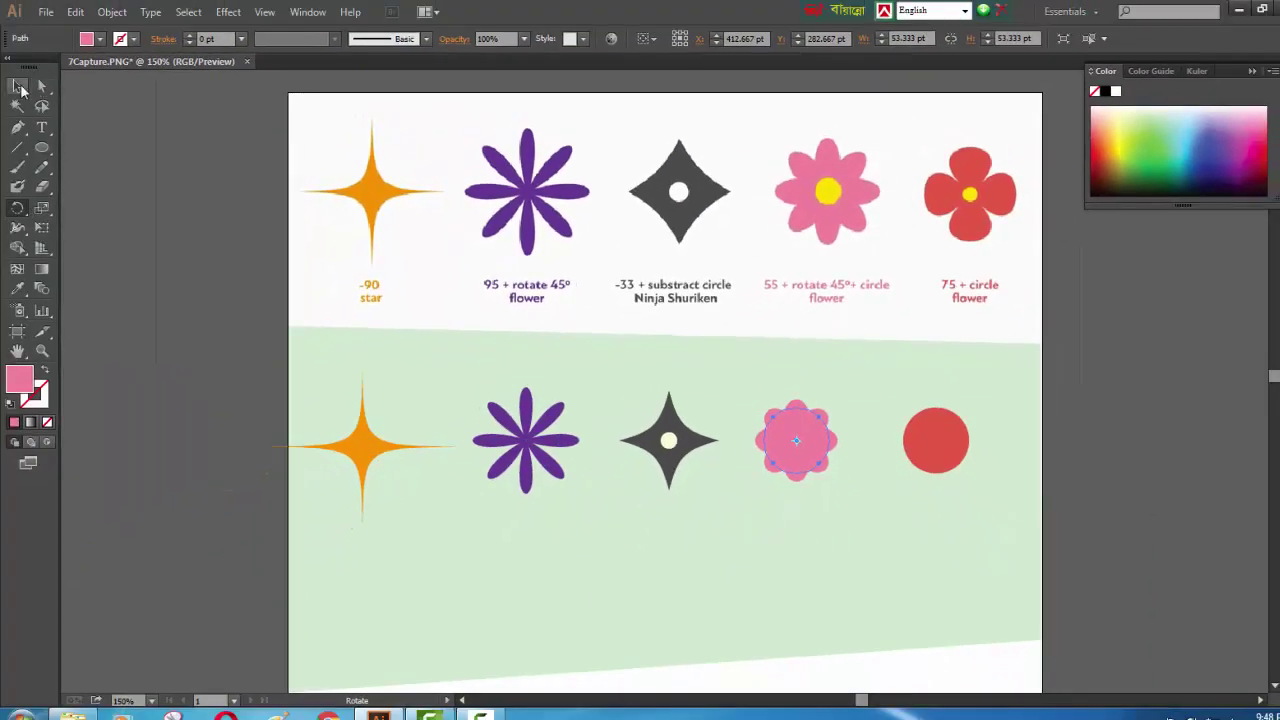
- Copy the shuriken's cream circle onto the pink flower's center and recolor it with yellow sampled from the reference pink flower
click(18, 87)
click(668, 440)
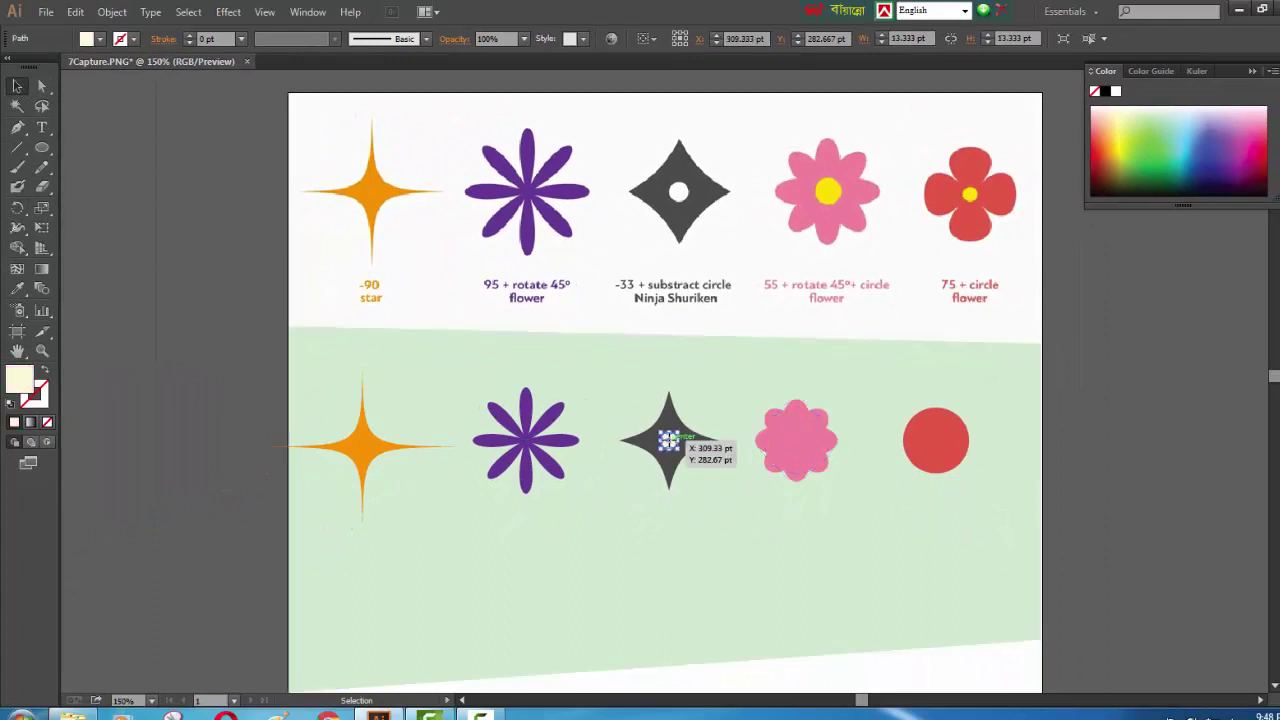
drag(668, 440, 798, 440)
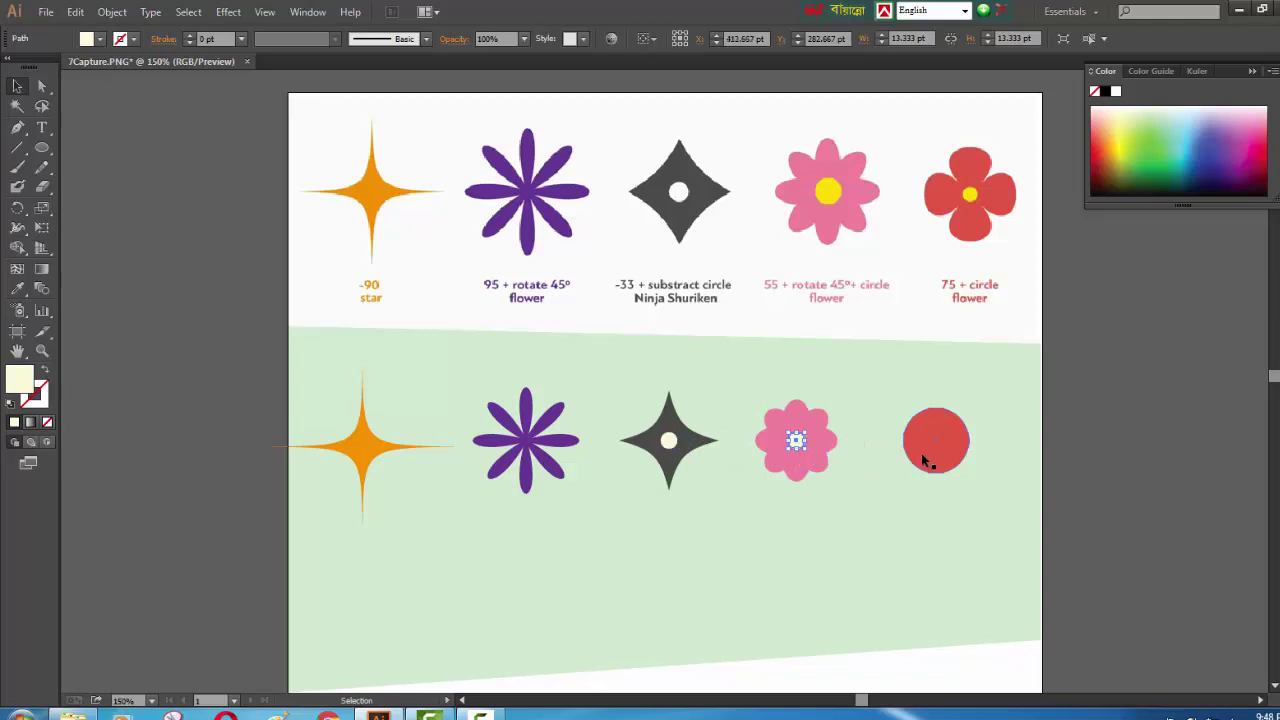
click(20, 290)
click(830, 189)
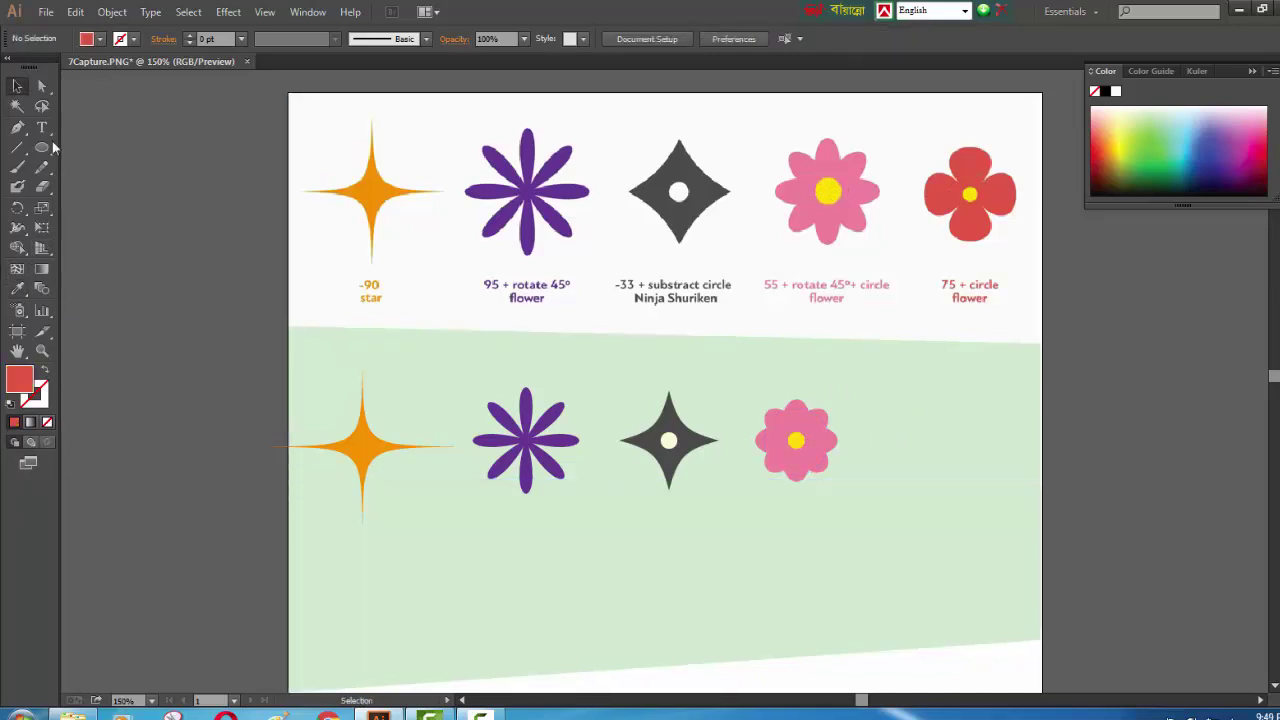
- Draw a red rectangle about 65 by 69 pt in the red circle's place and apply Pucker & Bloat at 75%
drag(42, 147, 145, 150)
drag(900, 401, 981, 485)
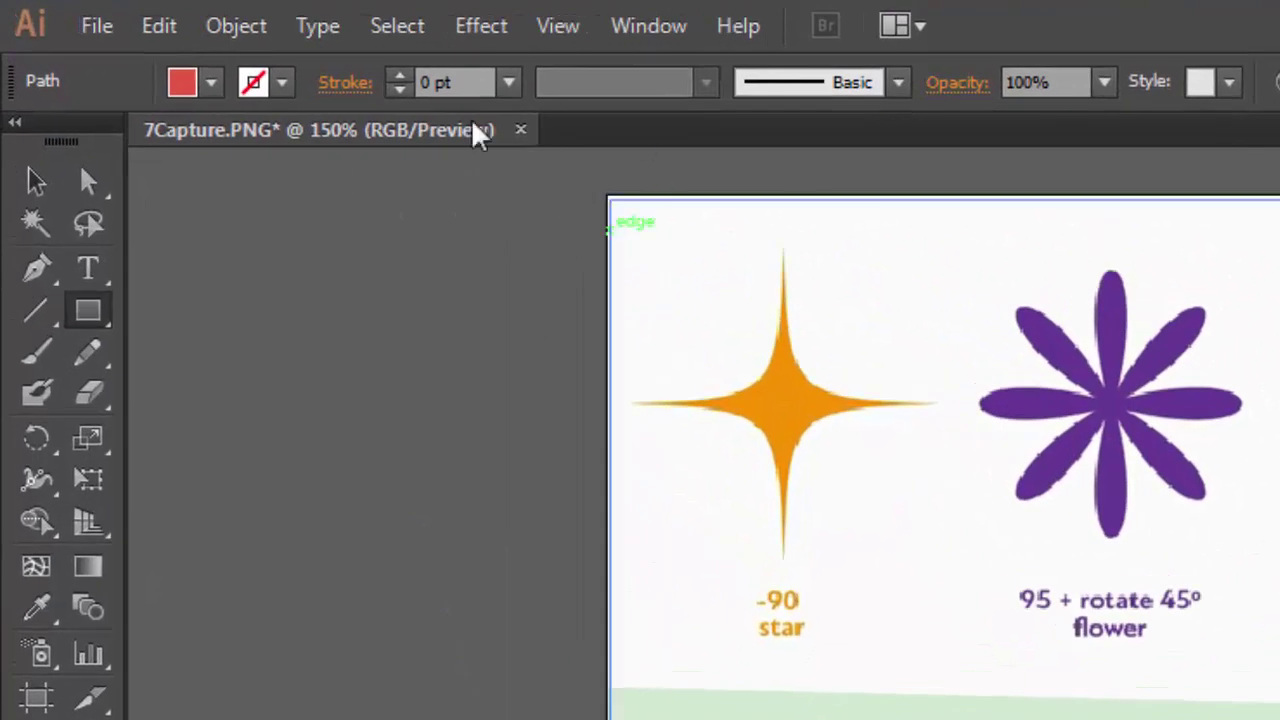
click(477, 30)
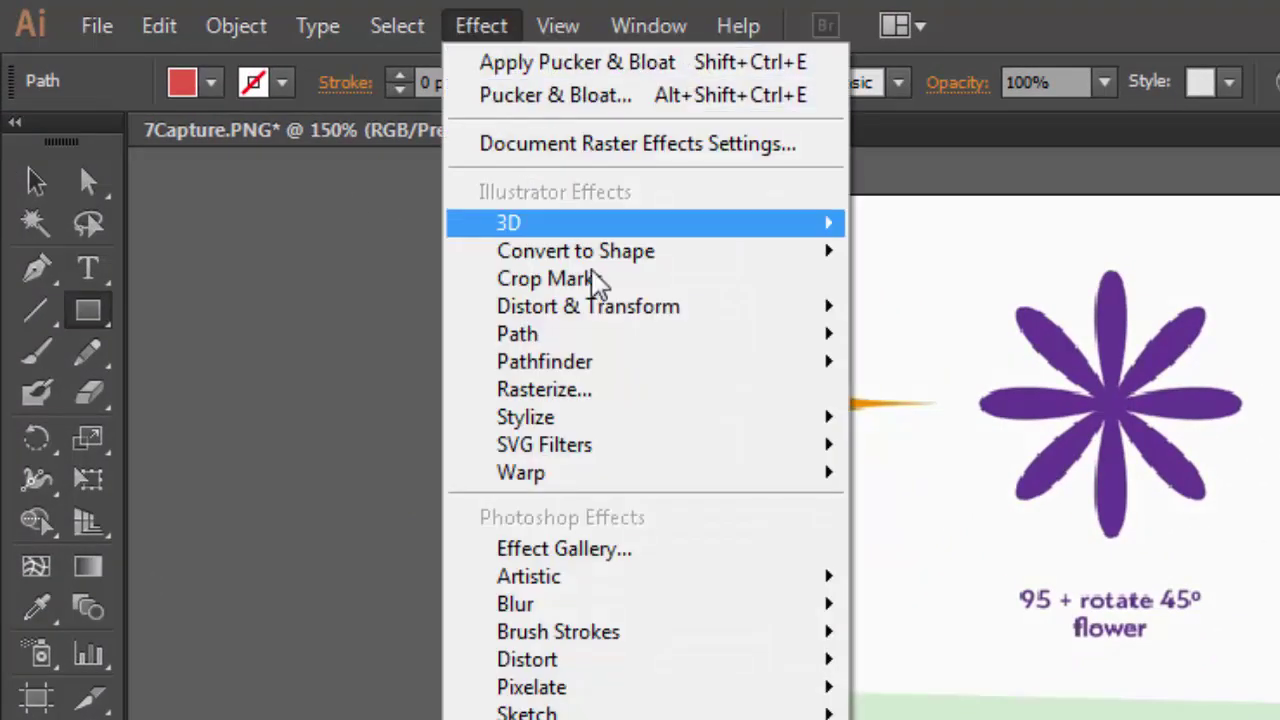
mouse_move(618, 315)
click(966, 352)
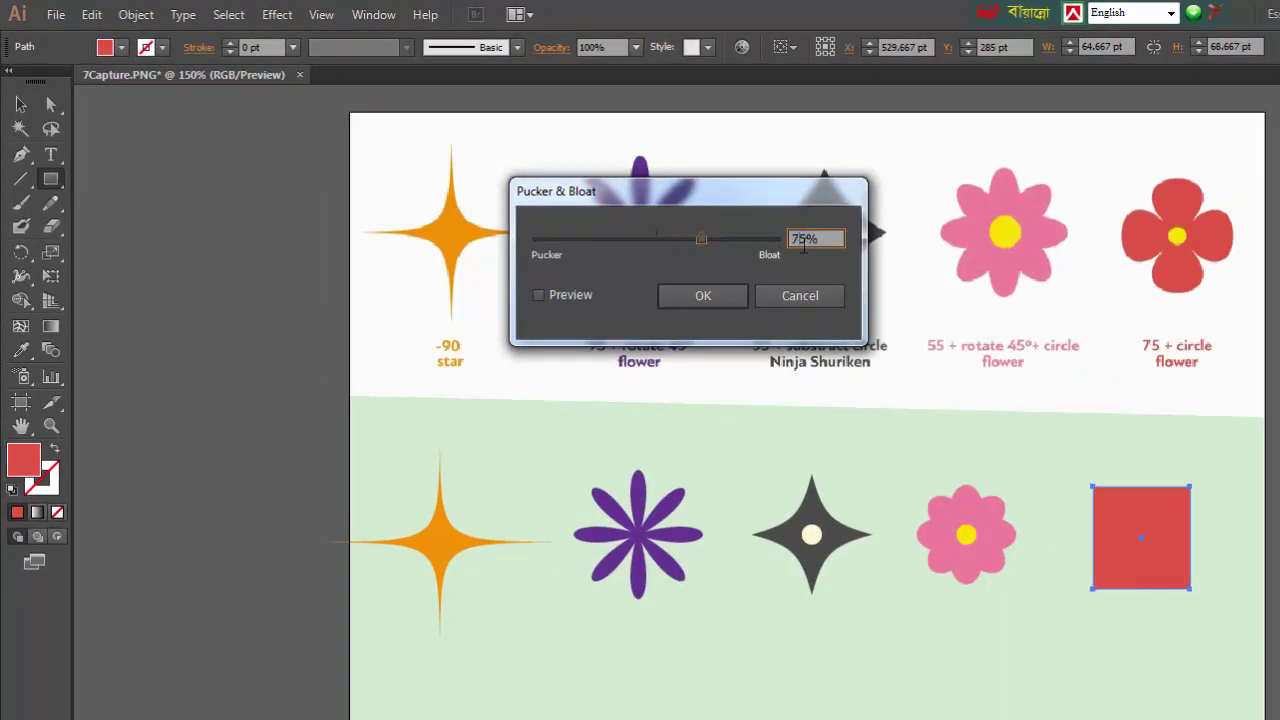
click(554, 296)
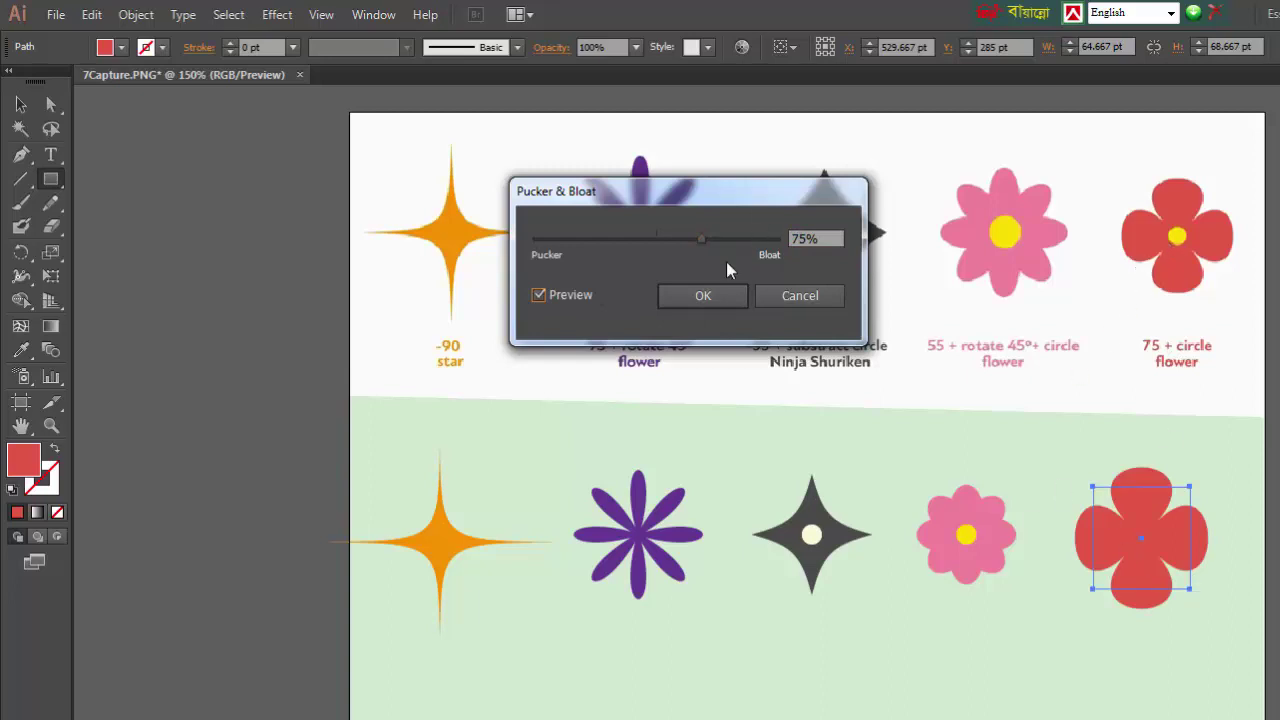
click(690, 294)
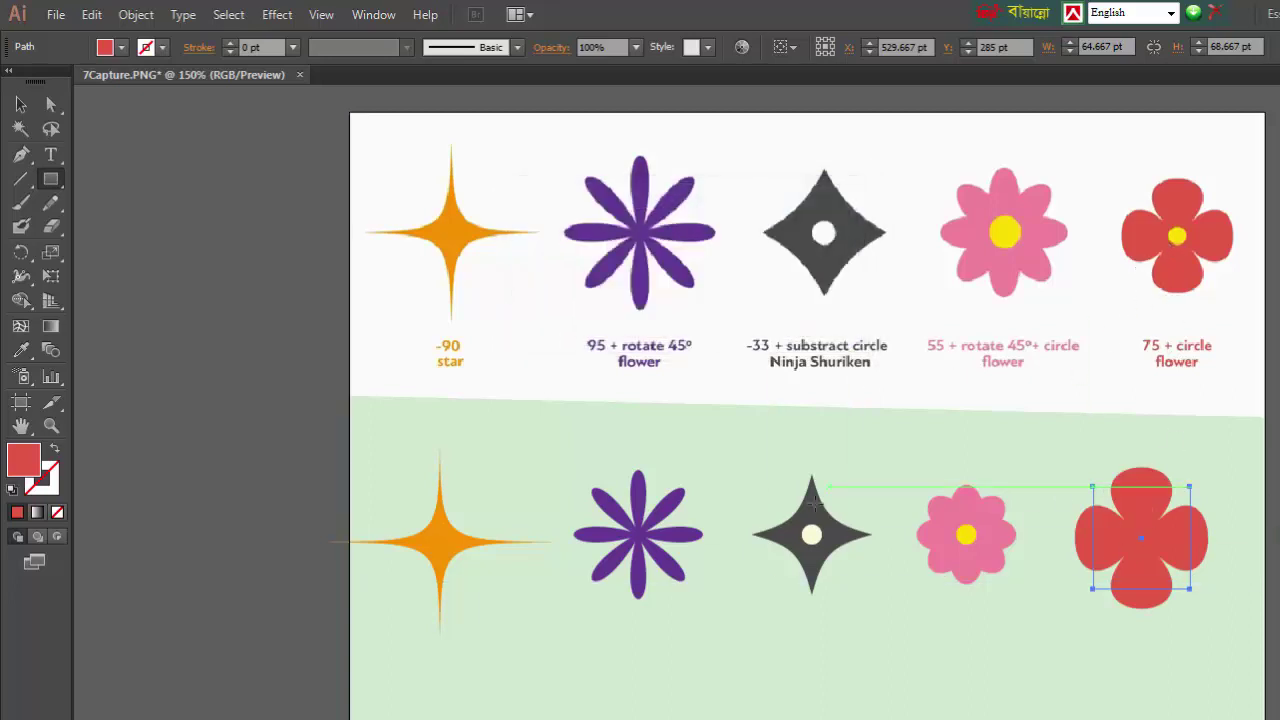
- Draw a lime green circle about 25 pt across, centered on the red four-petal flower
click(21, 104)
click(217, 231)
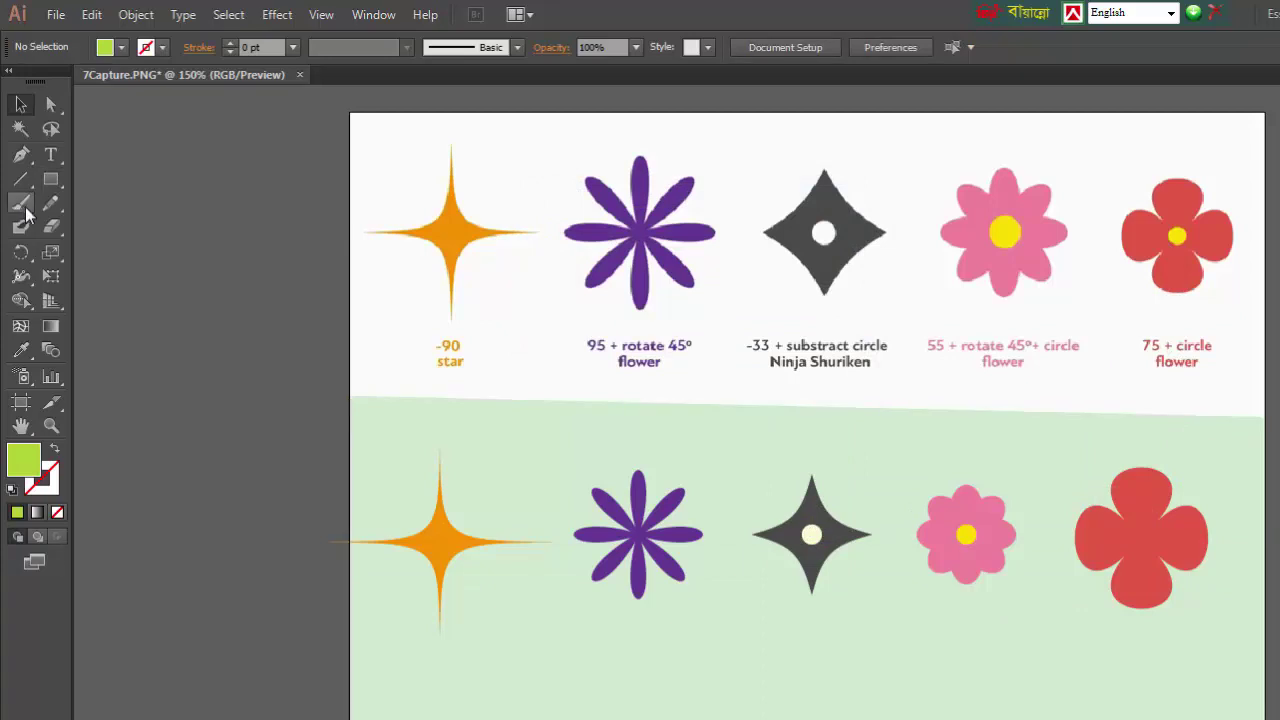
drag(51, 179, 80, 226)
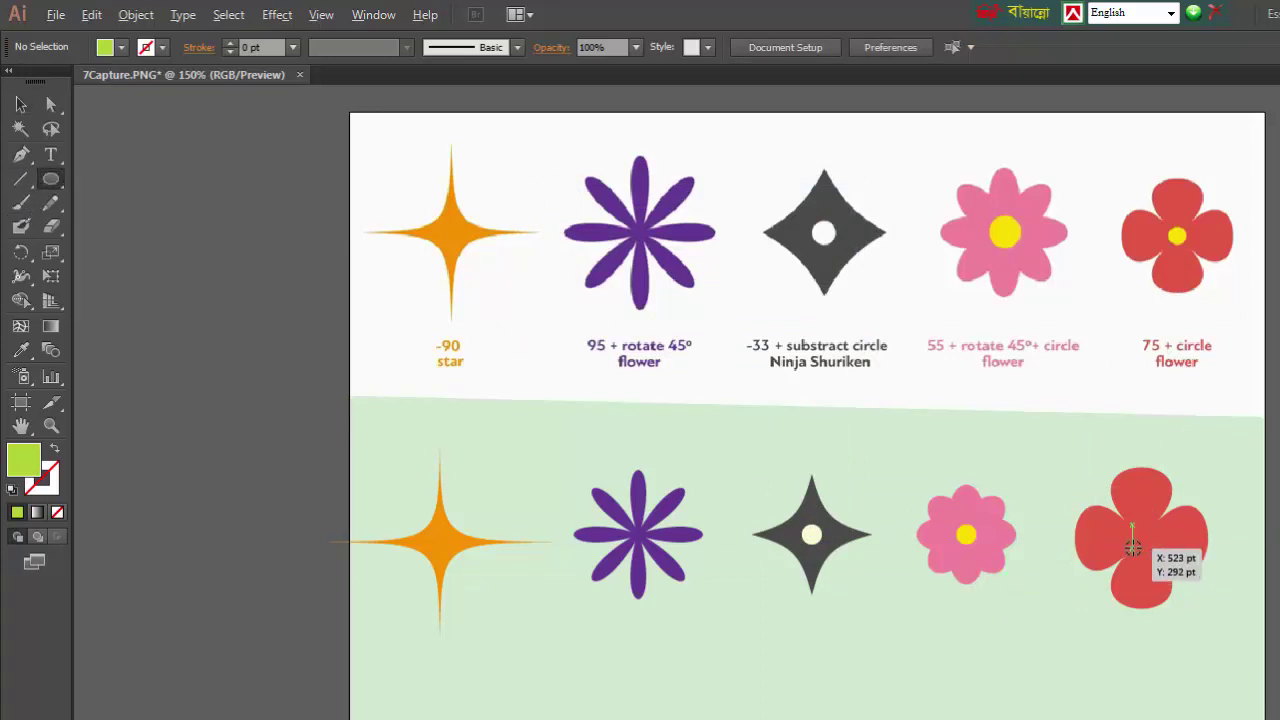
drag(1142, 543, 1155, 554)
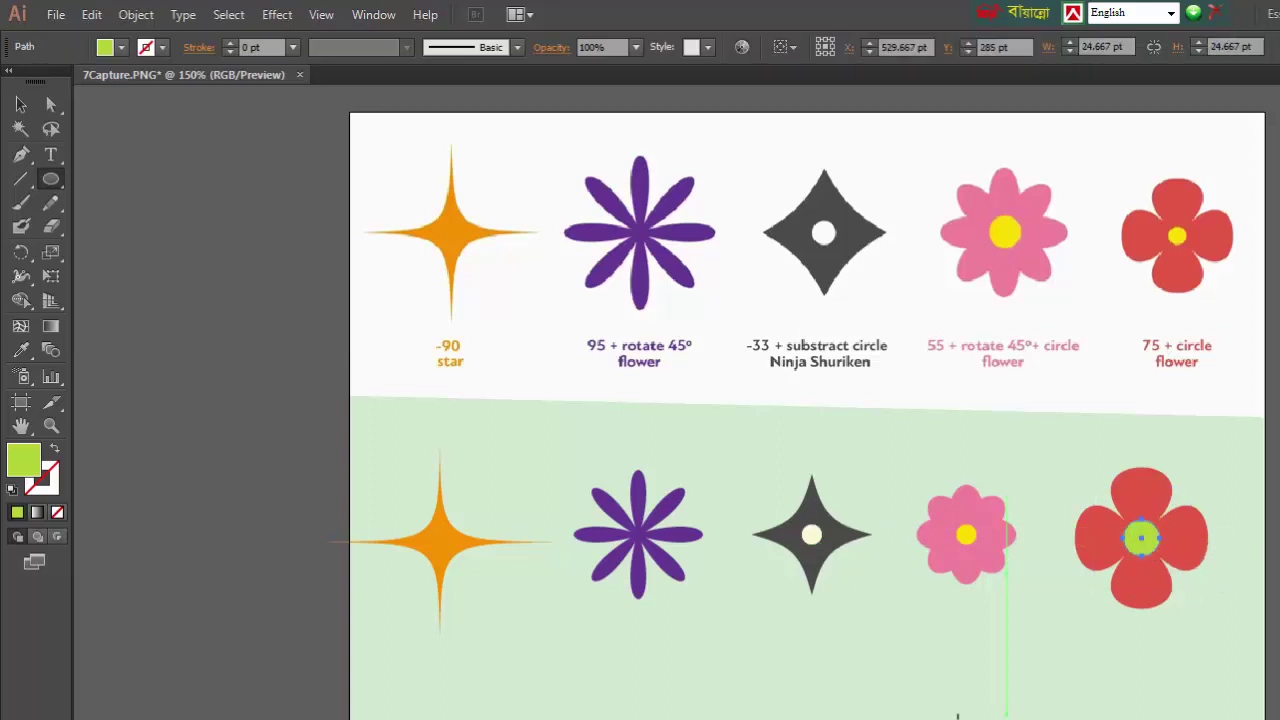
click(957, 716)
click(845, 473)
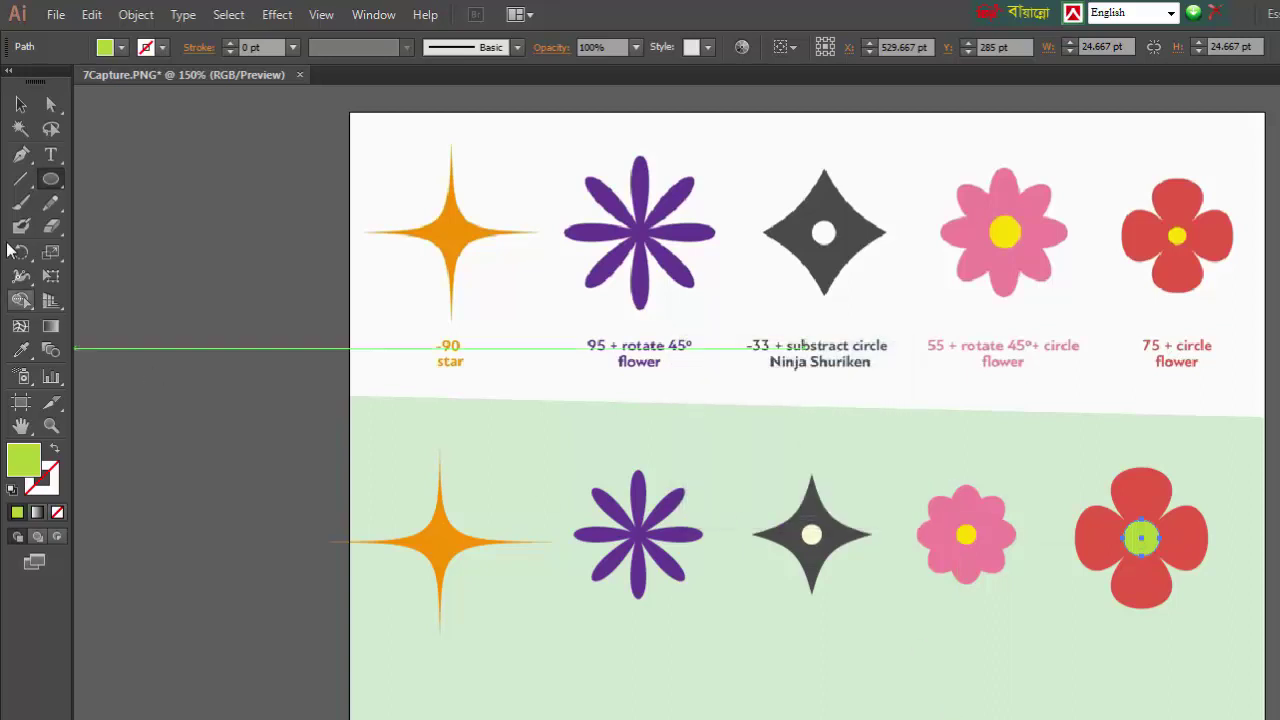
click(21, 104)
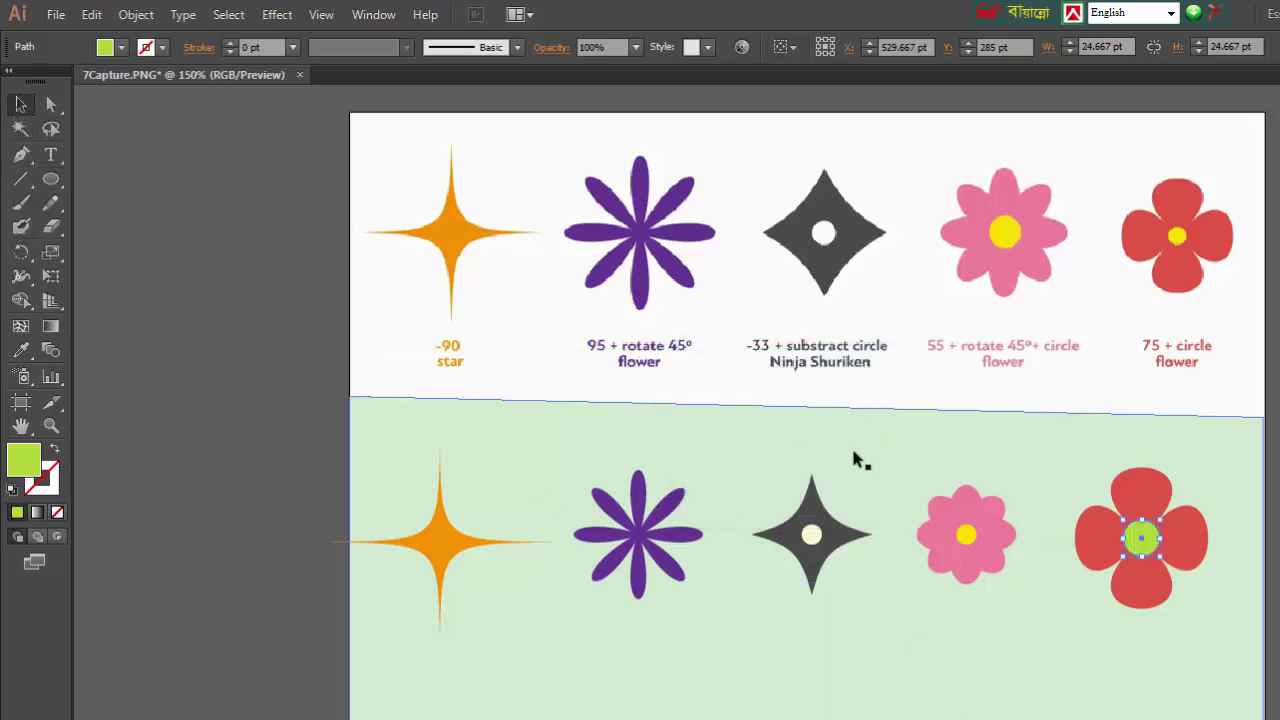